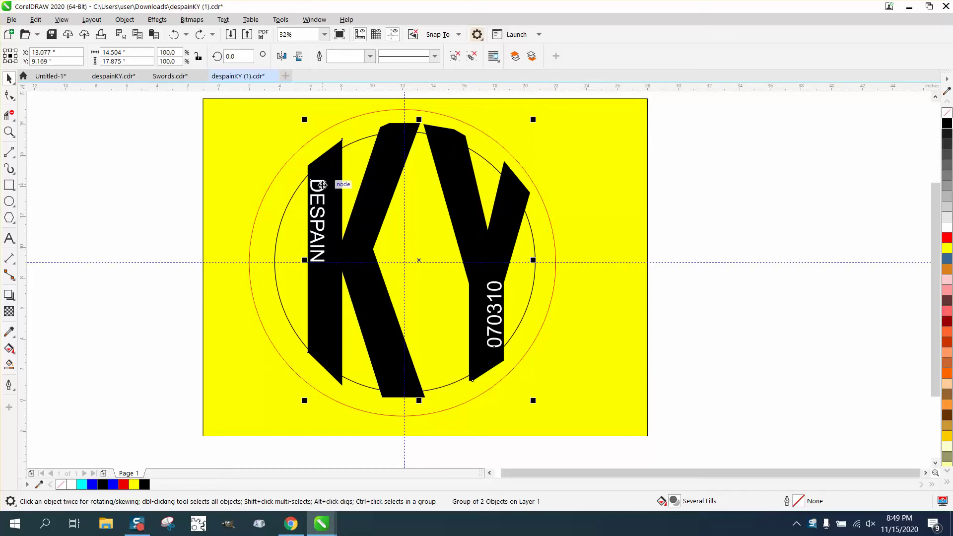
left_click(258, 174)
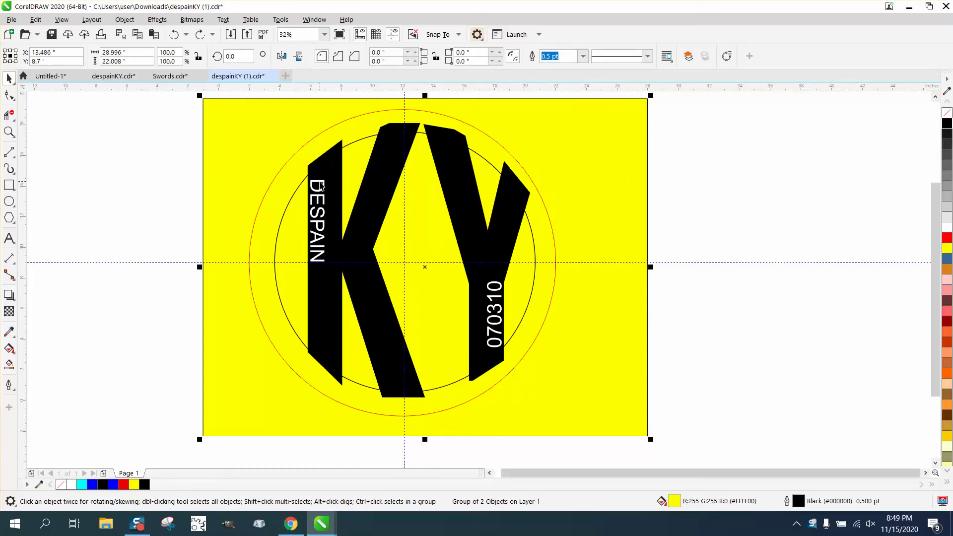
left_click(321, 186)
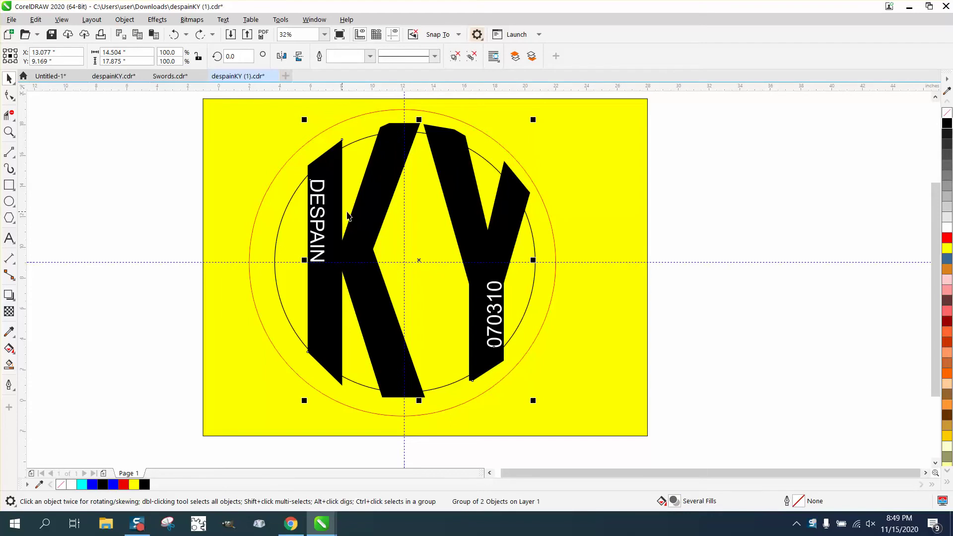
left_click(694, 213)
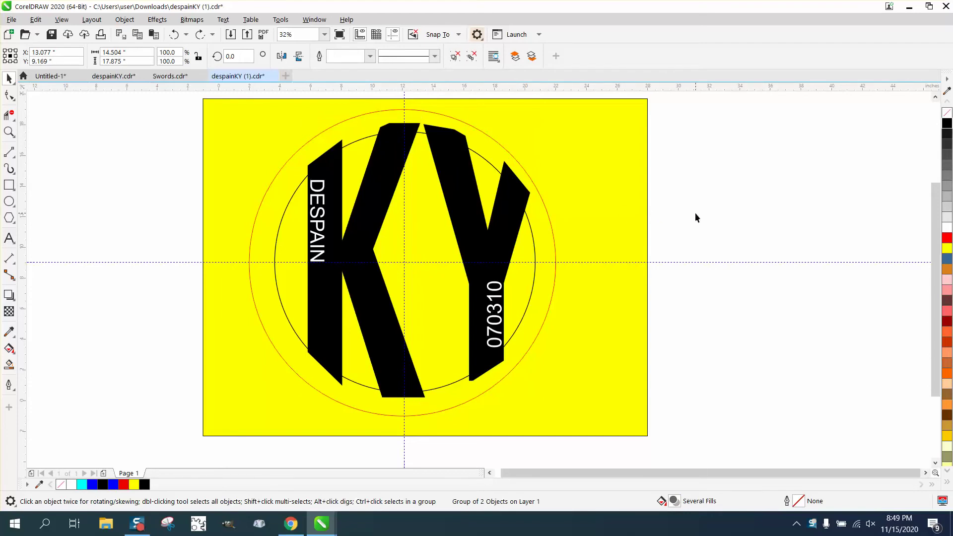
left_click(325, 186)
left_click(342, 183)
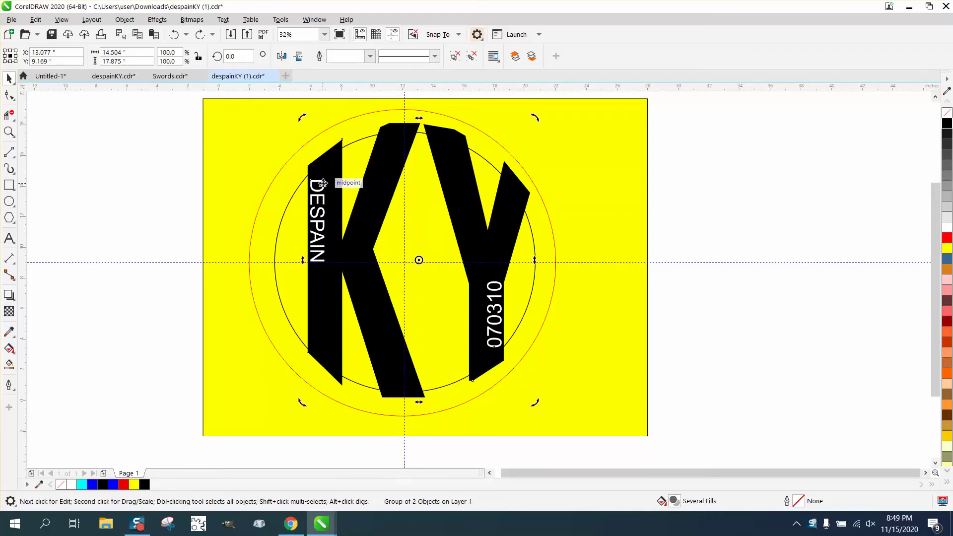
- Move the yellow background rectangle aside to expose the lettering group, and place it back behind the design
left_click_drag(251, 172, 452, 250)
left_click_drag(210, 163, 335, 273)
left_click(320, 228)
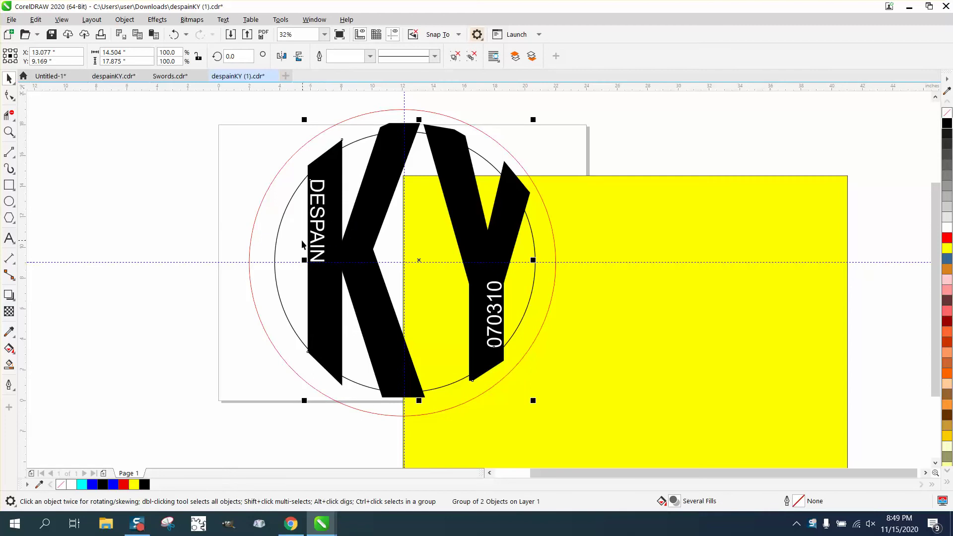
left_click_drag(639, 260, 480, 159)
- Move the outer red circle 20 inches to the right, clear of the KY design
left_click(722, 156)
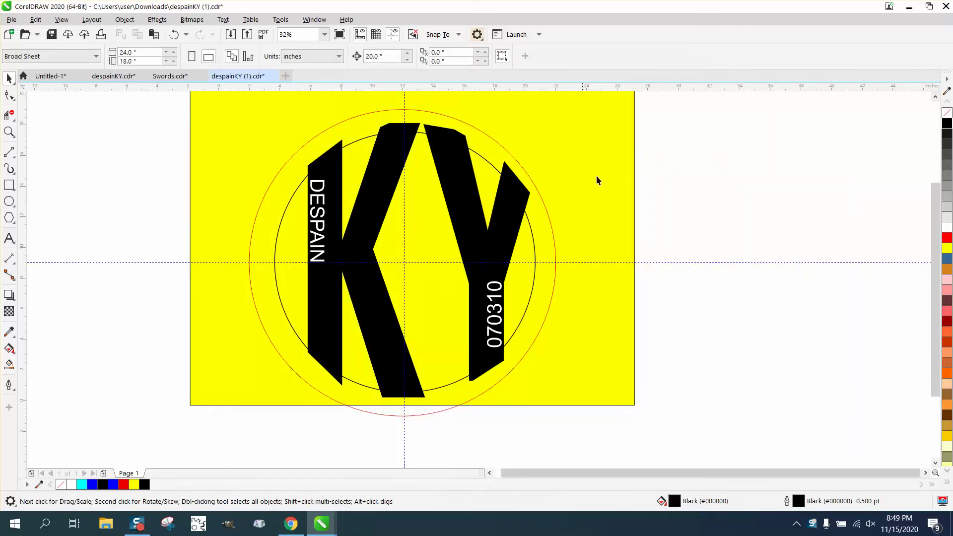
left_click(480, 130)
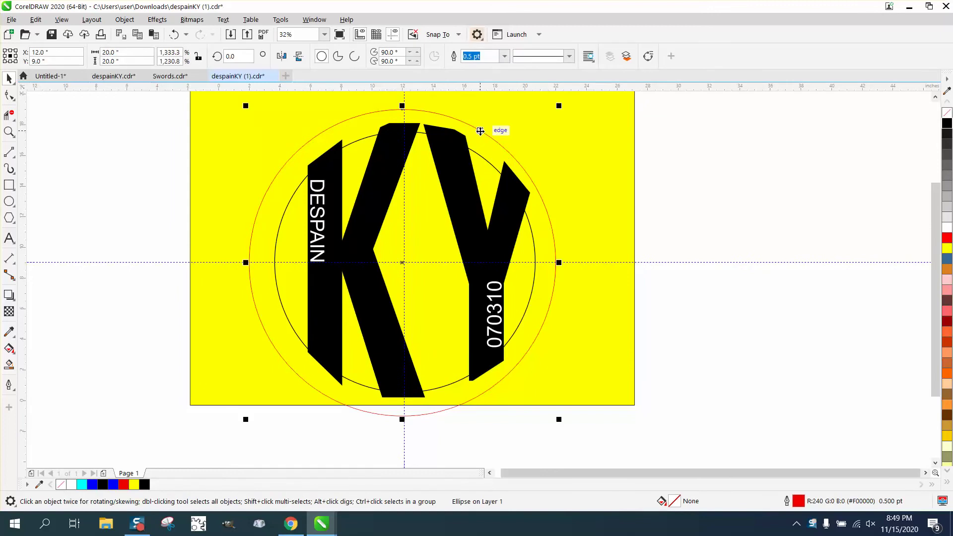
key("shift+Right")
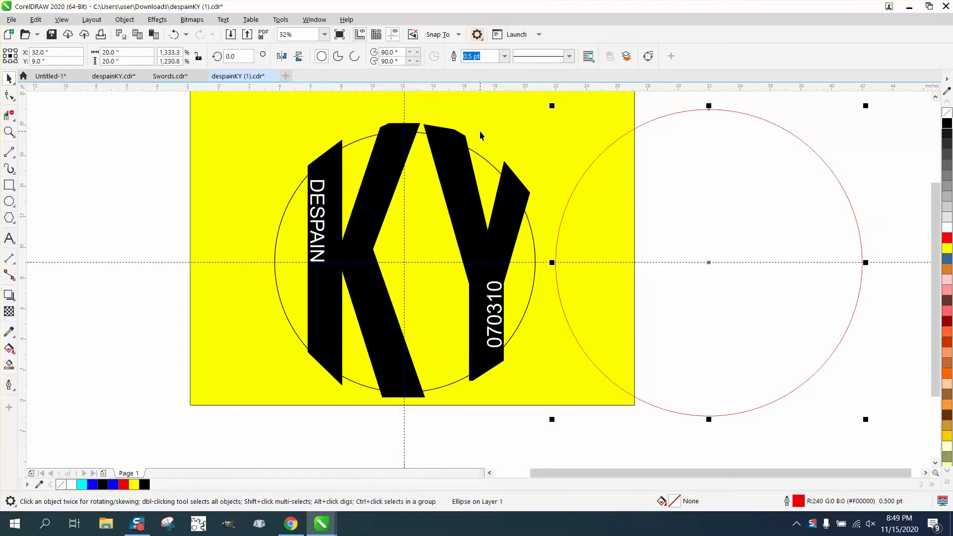
- Remove the fill from the KY lettering group and give its shapes a red outline
left_click(513, 178)
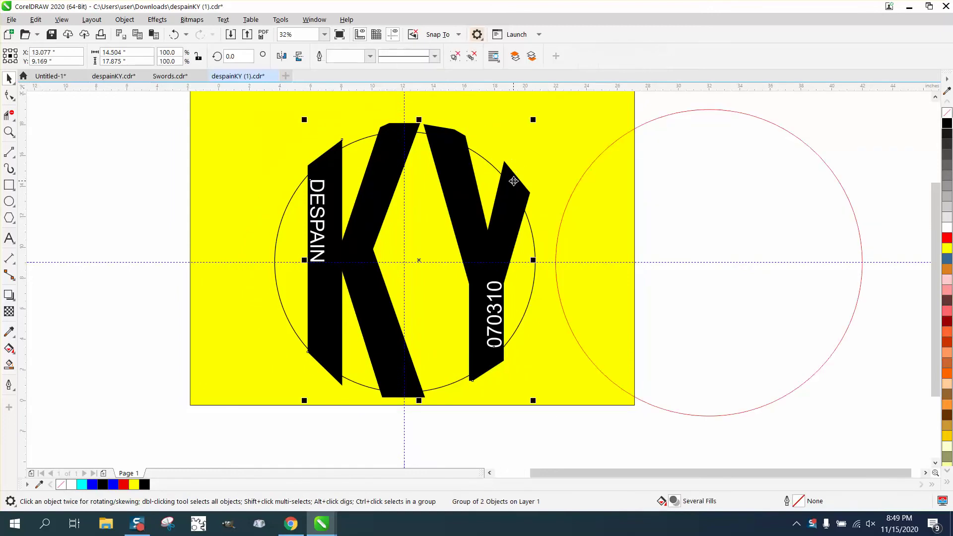
left_click(945, 114)
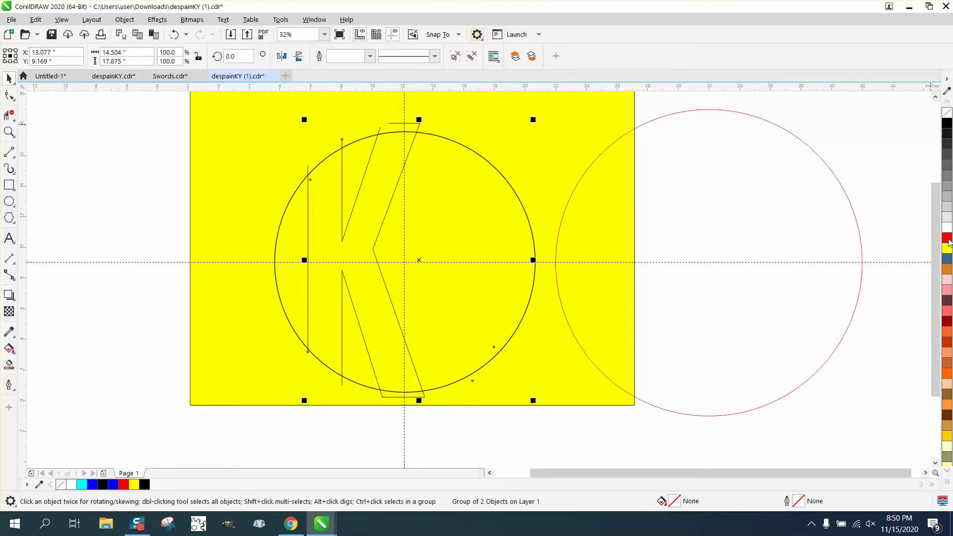
right_click(946, 238)
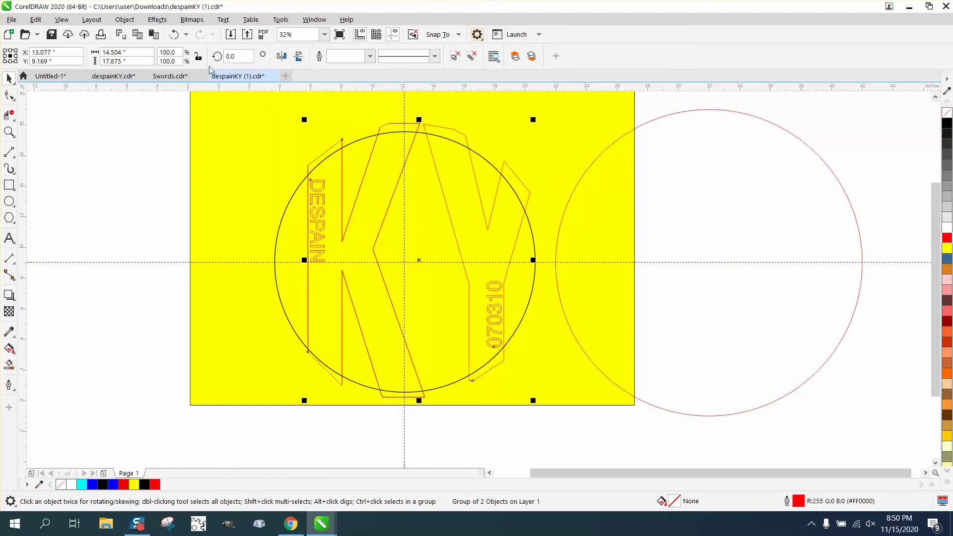
left_click(174, 35)
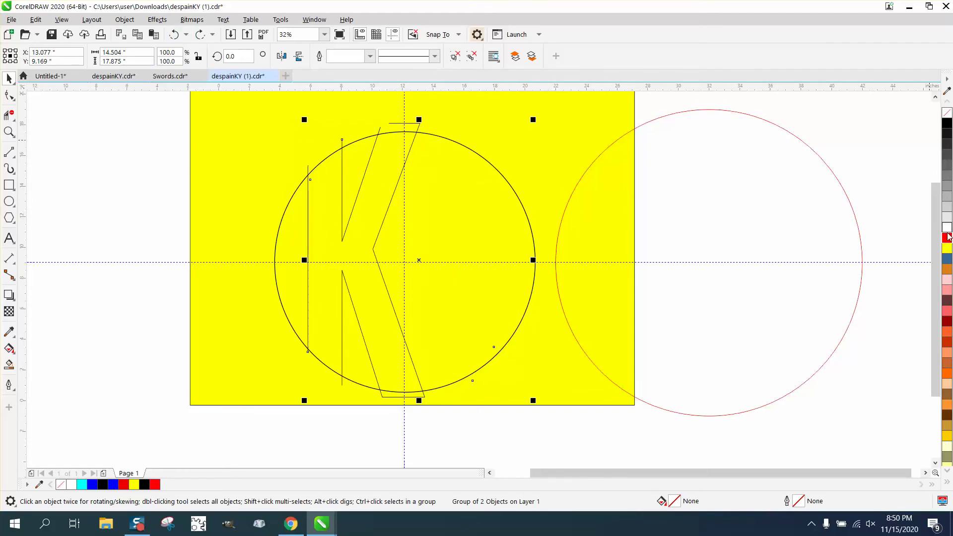
right_click(946, 237)
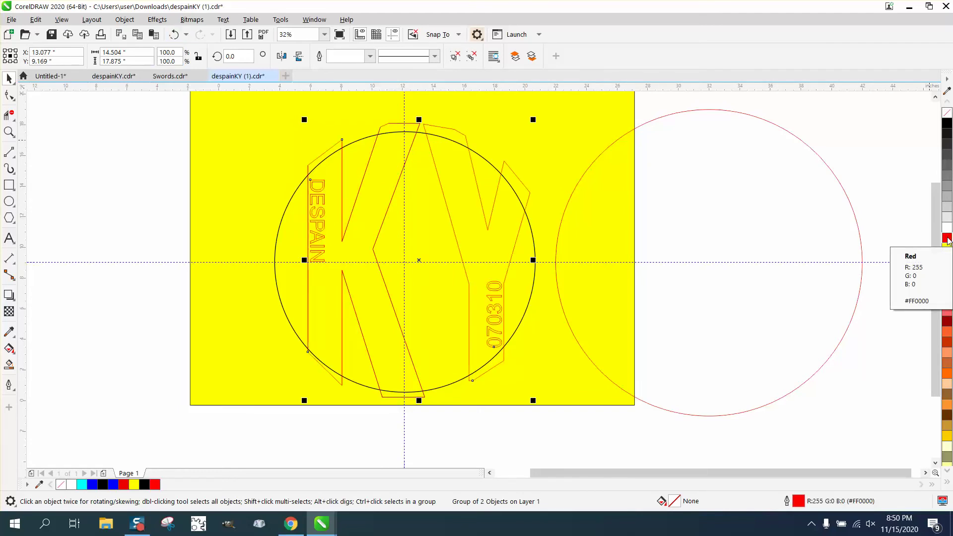
- Move the red-outlined lettering group 20 inches to the left and ungroup it
key("Left")
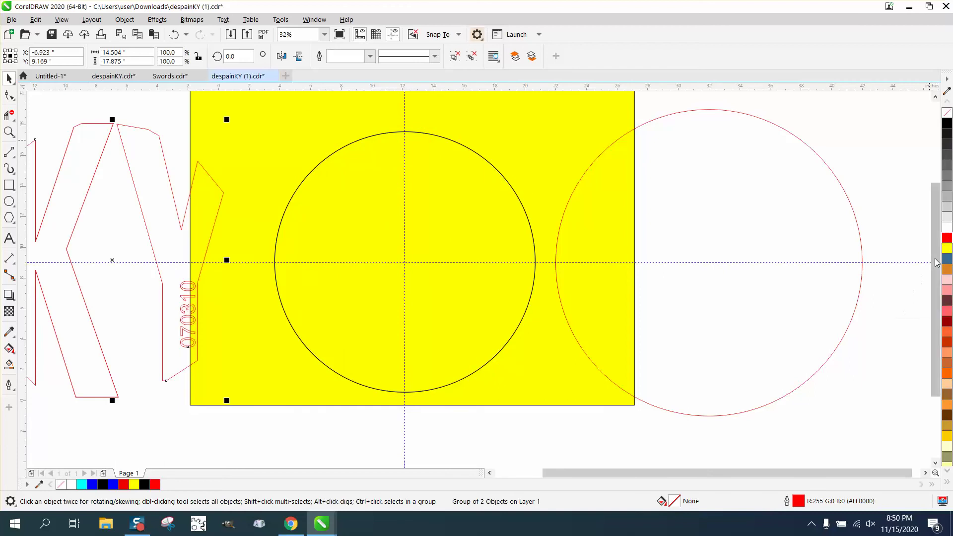
scroll(742, 261, "down", 1)
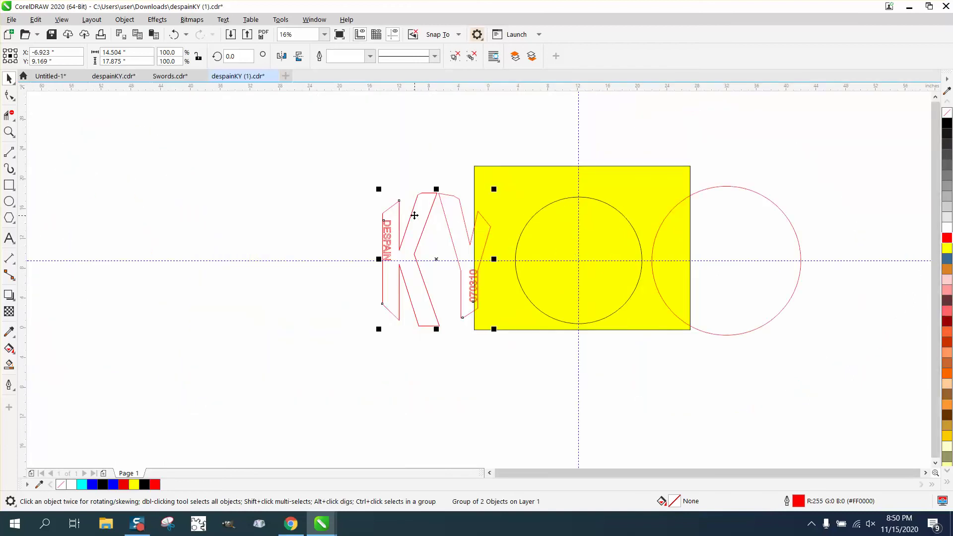
left_click(125, 20)
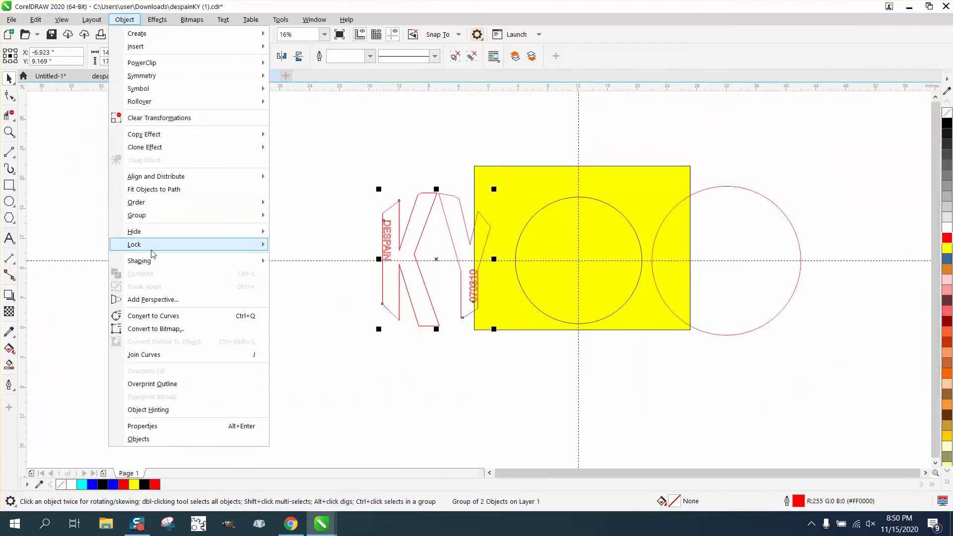
mouse_move(258, 214)
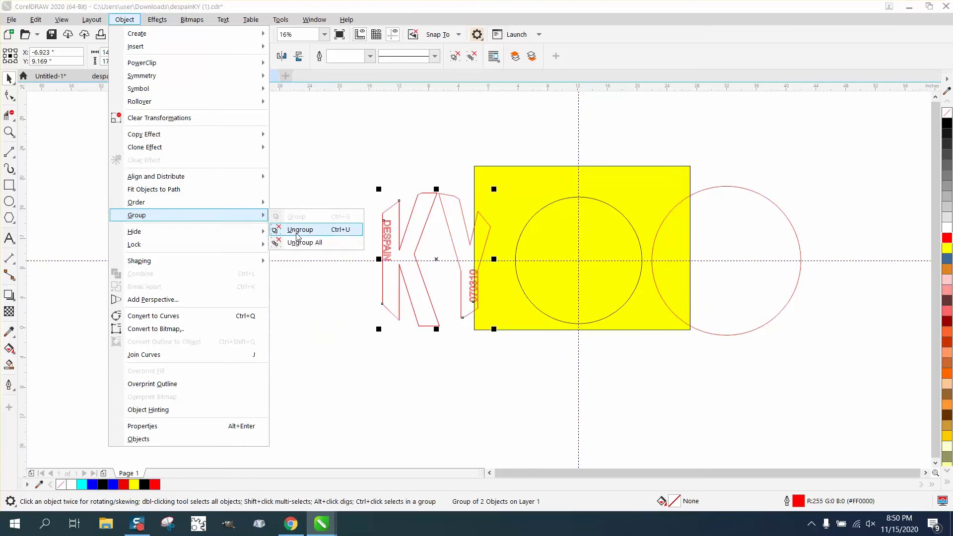
left_click(298, 231)
- Move the nested group with the Y another 20 inches left, away from the K, and ungroup it
left_click(434, 203)
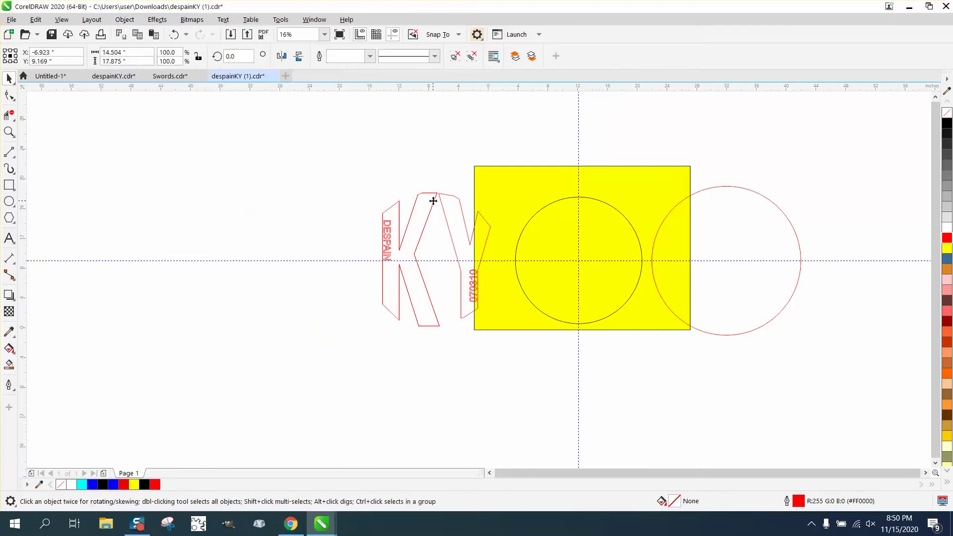
key("Left")
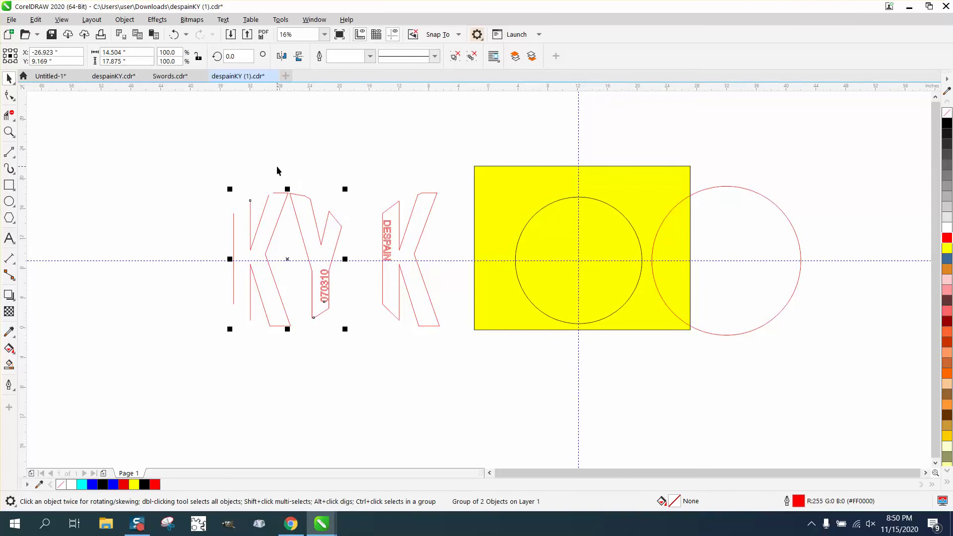
left_click(125, 20)
mouse_move(170, 218)
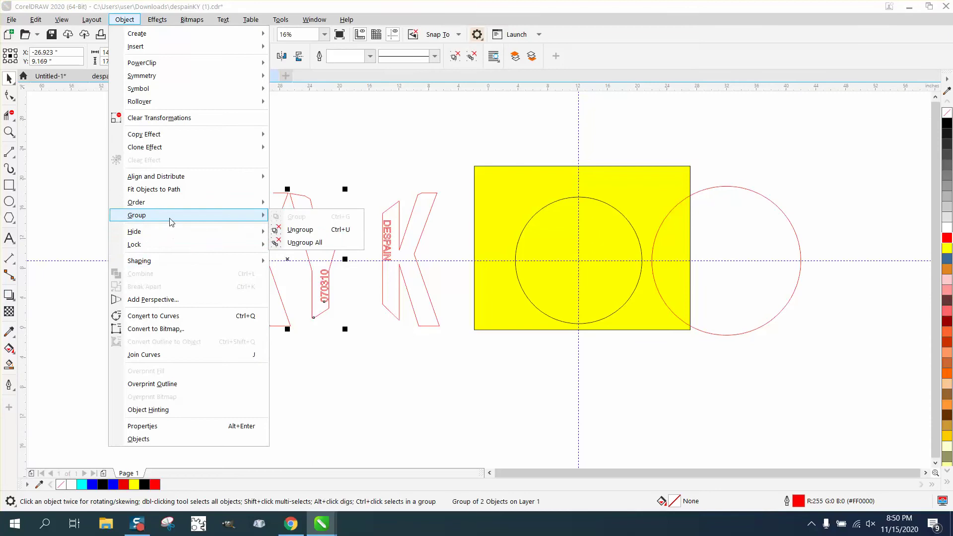
left_click(282, 229)
left_click(205, 210)
left_click(234, 220)
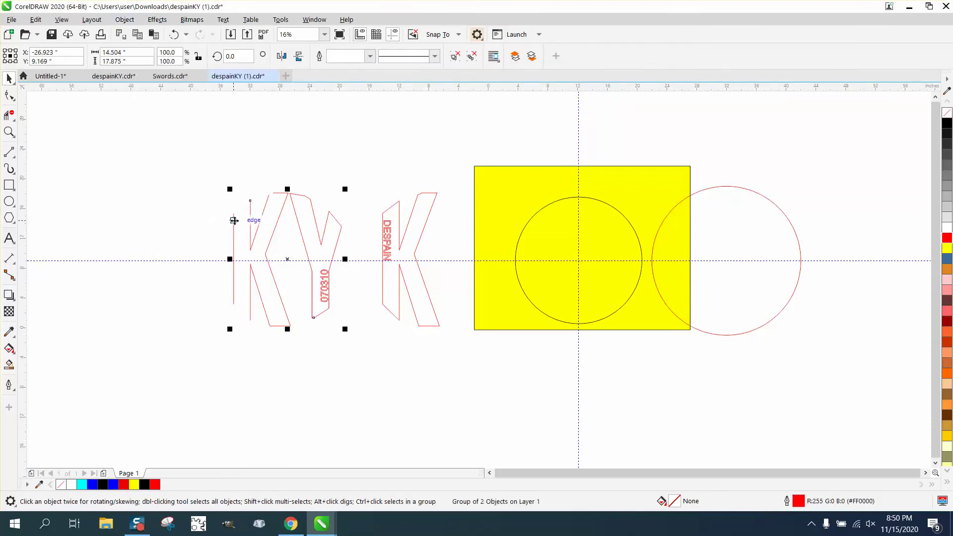
- Ungroup all objects in the nested lettering group and delete the duplicate open K curve
left_click(124, 20)
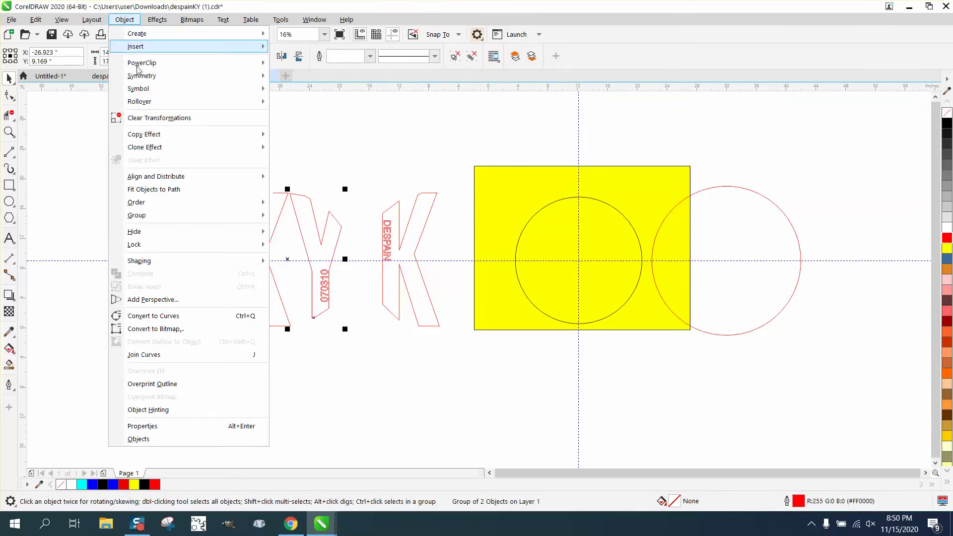
mouse_move(146, 213)
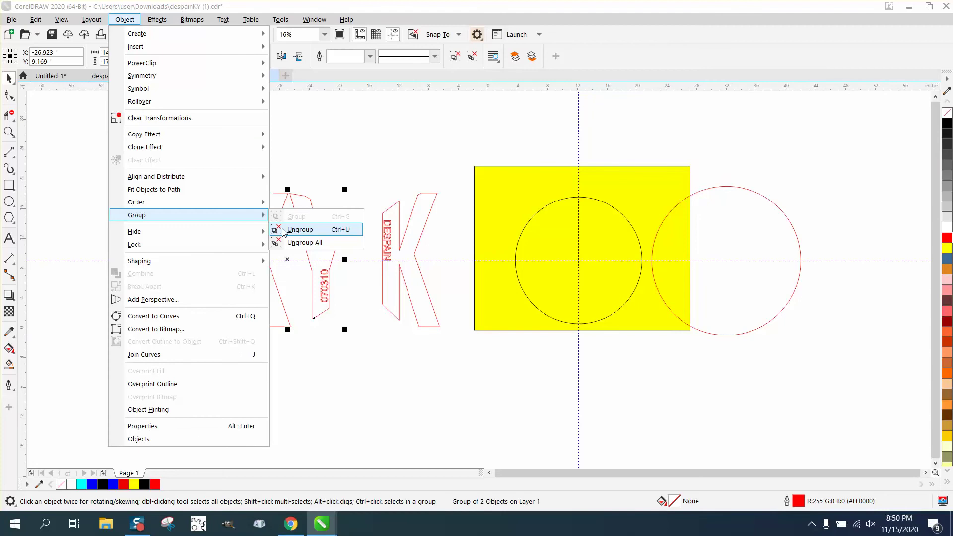
left_click(293, 243)
left_click(234, 223)
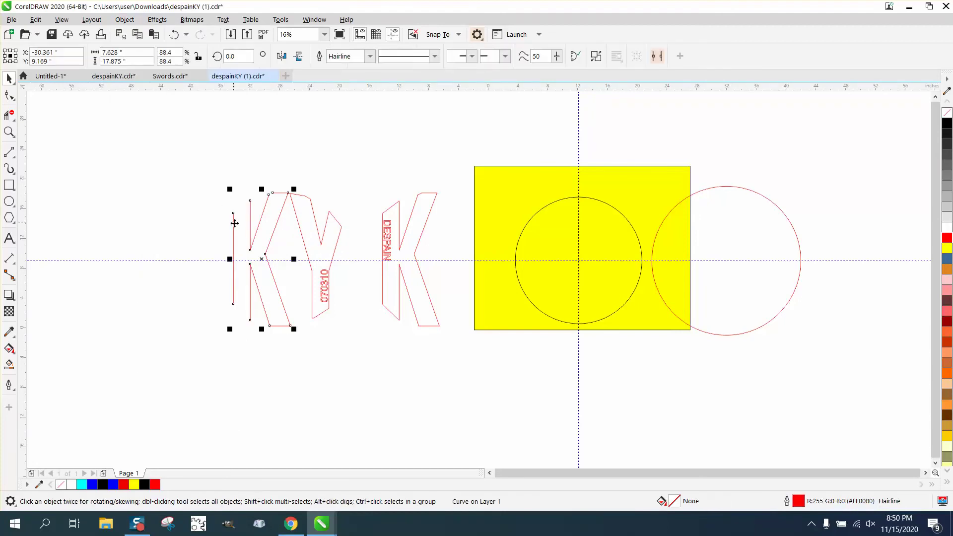
key("Delete")
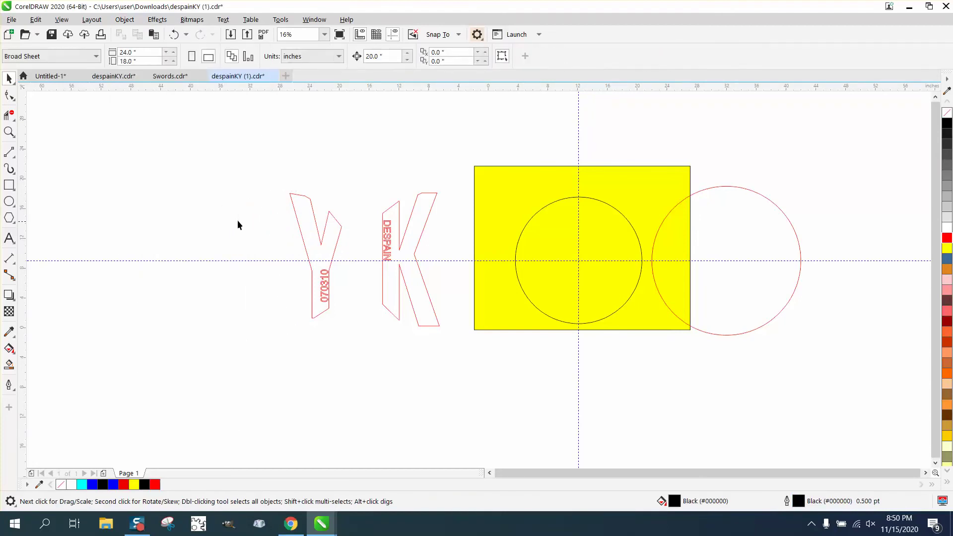
- Move the Y and its number 20 inches right beside the K, and move all the lettering 20 inches right onto the black circle
left_click_drag(268, 179, 361, 323)
key("Right")
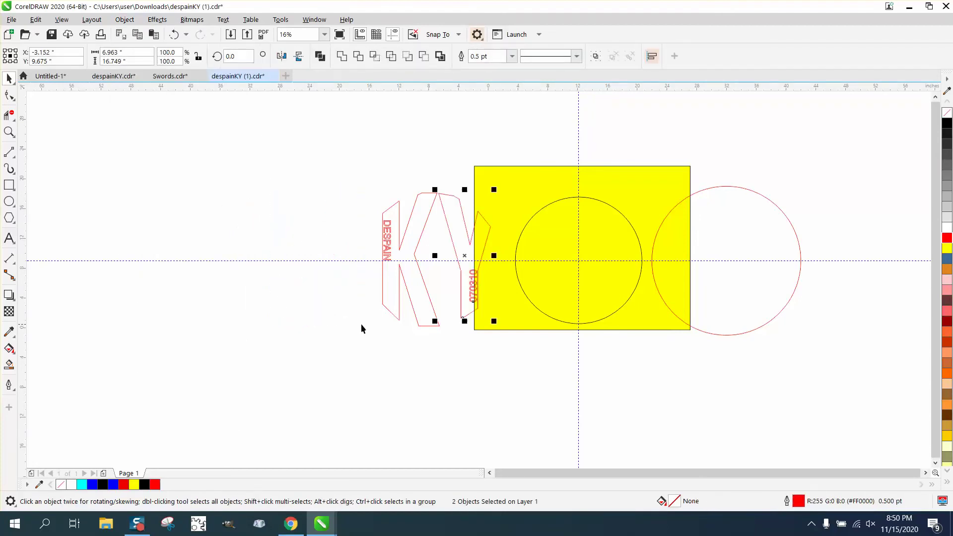
left_click_drag(436, 278, 513, 335)
key("p")
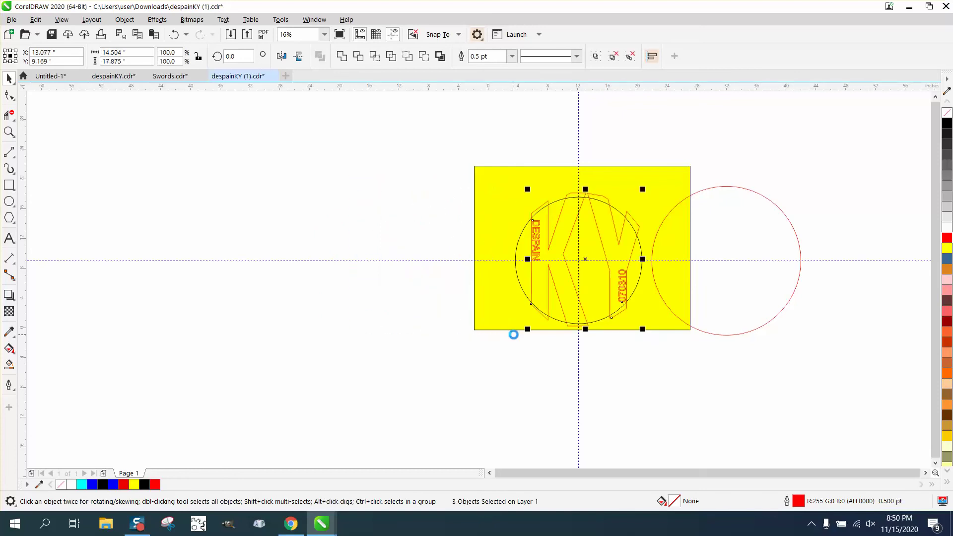
- Test moving the three lettering outlines 20 inches left off the black circle, and undo the move
left_click(9, 131)
left_click_drag(497, 169, 708, 360)
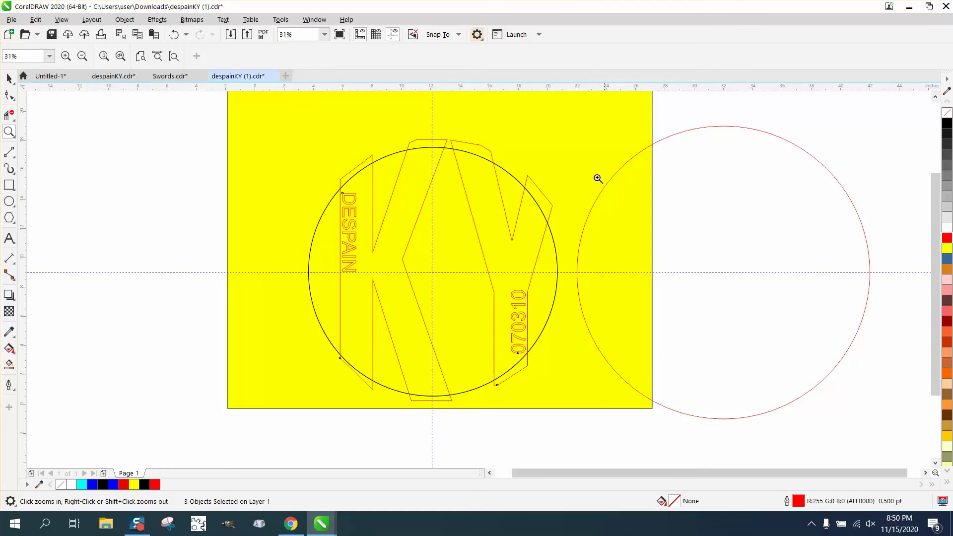
left_click(9, 78)
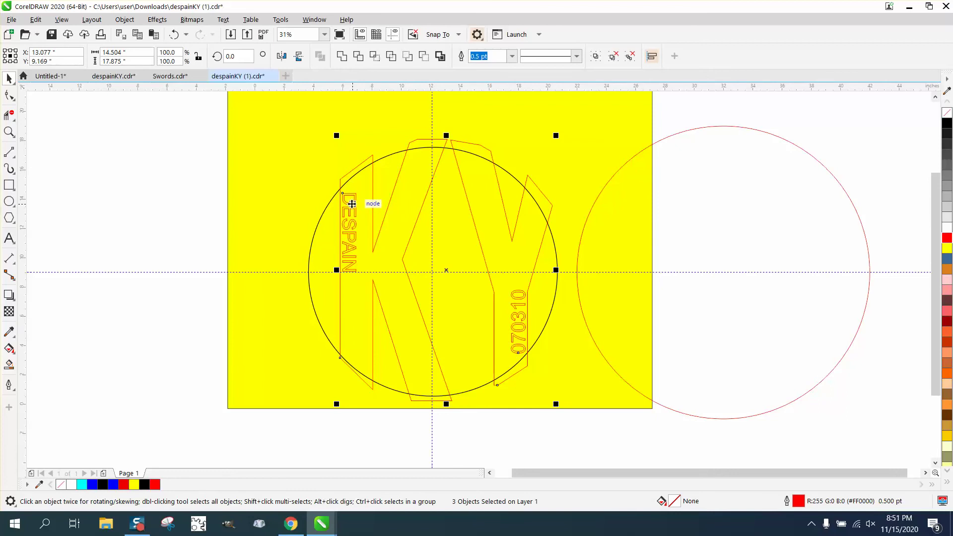
left_click(352, 204)
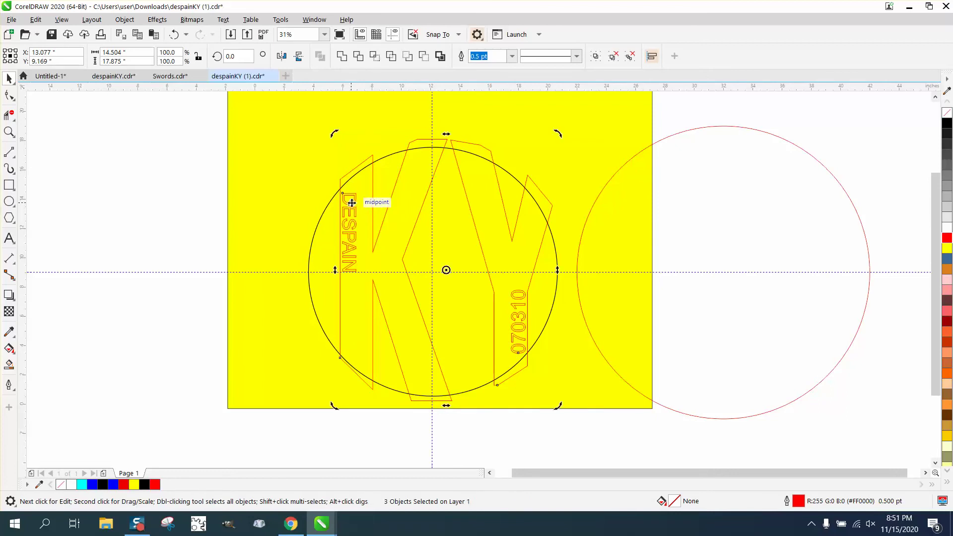
key("Left")
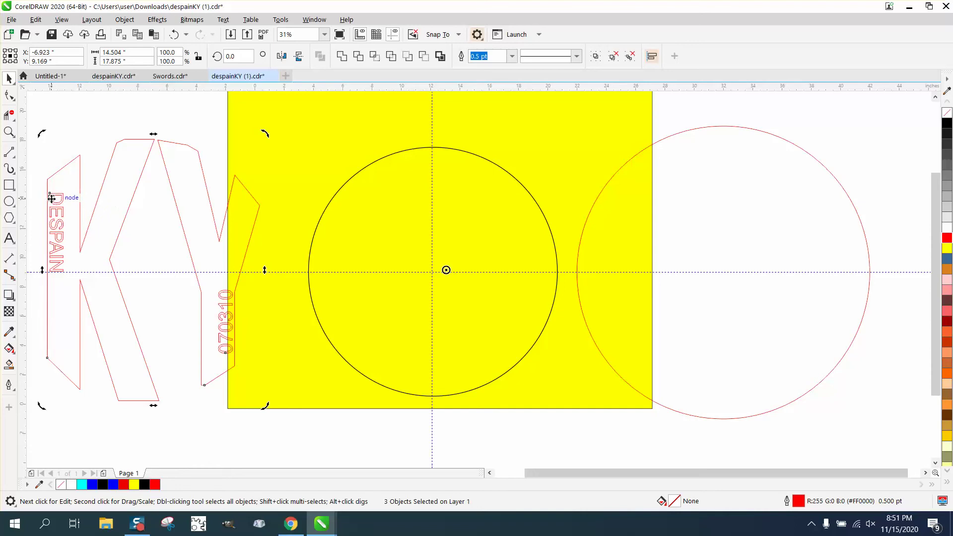
key("ctrl+z")
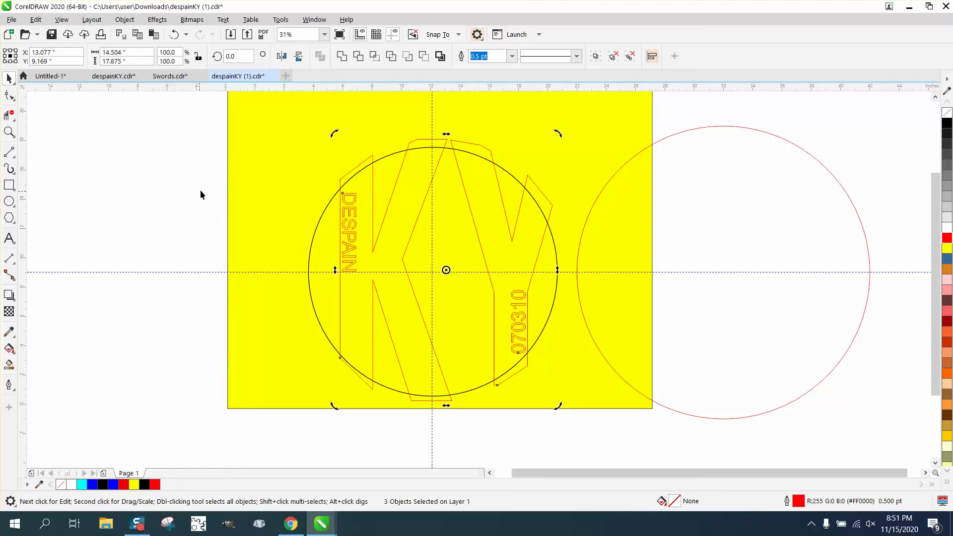
- Try subtracting all the lettering outlines from the black circle in one operation, and undo it
left_click_drag(201, 129, 606, 402)
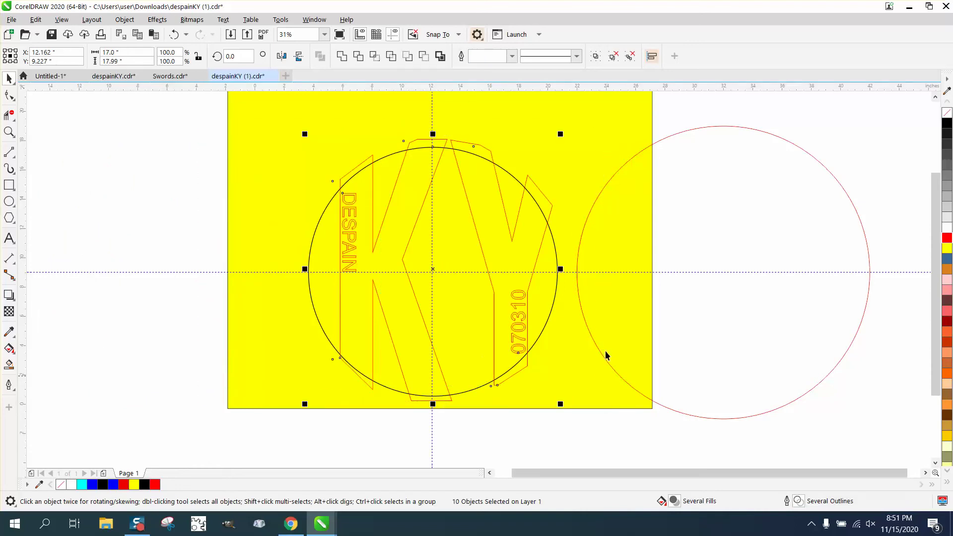
left_click(424, 56)
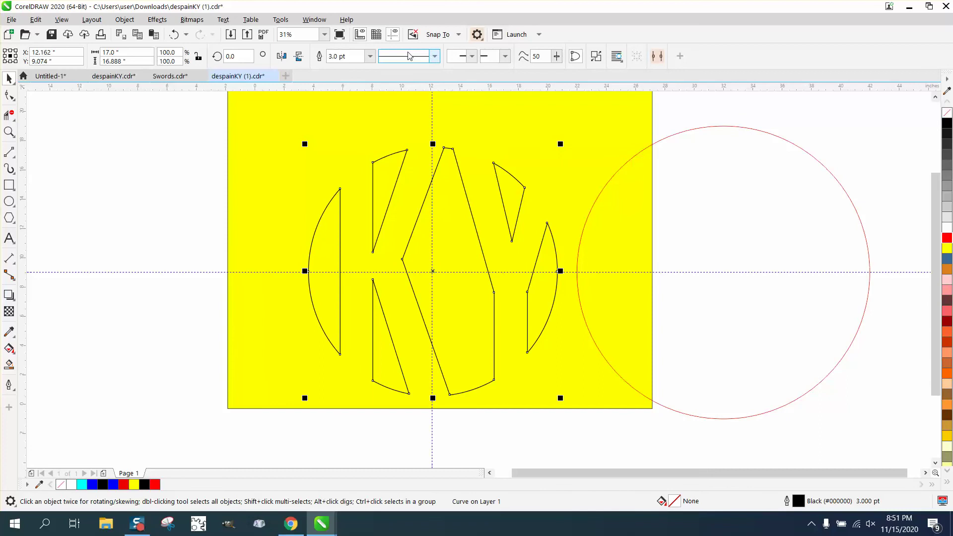
left_click(174, 34)
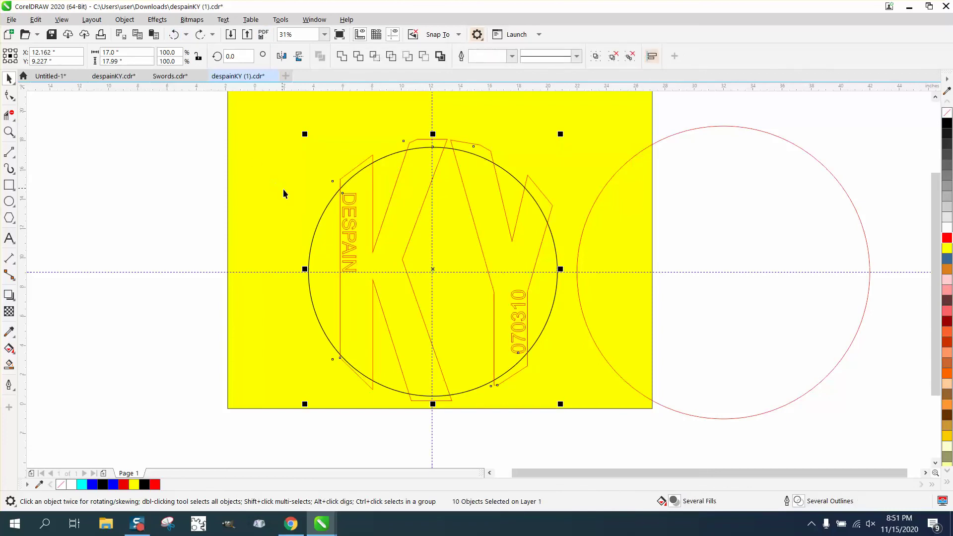
left_click(124, 19)
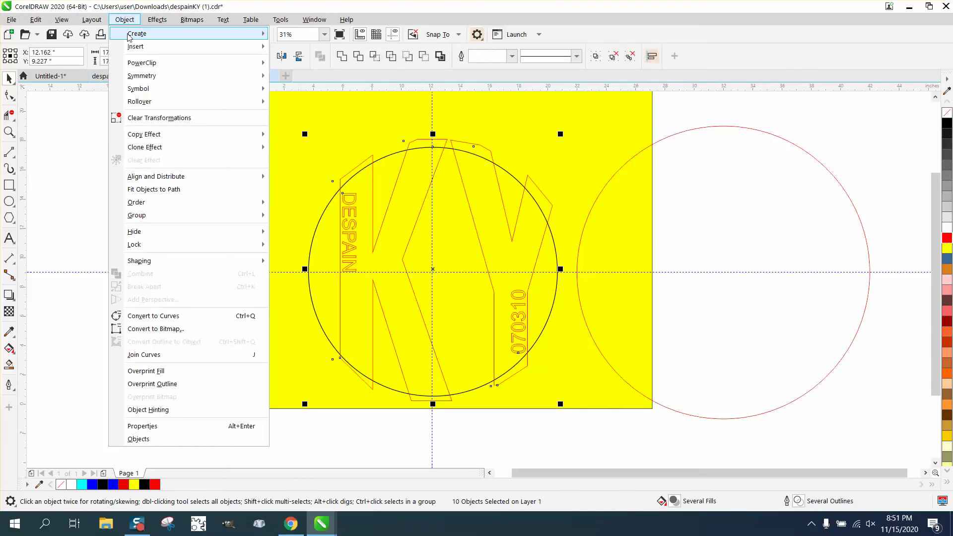
left_click(151, 316)
left_click(130, 303)
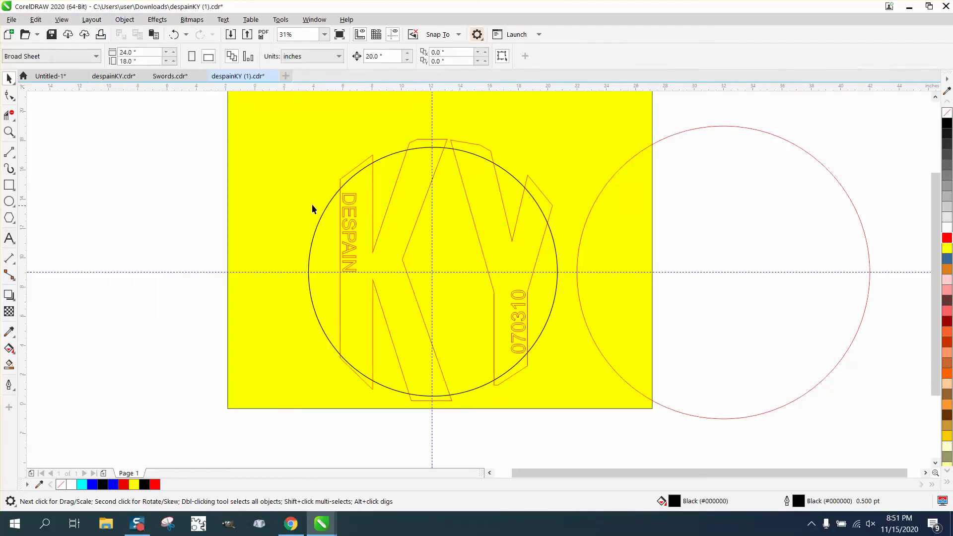
left_click(344, 201)
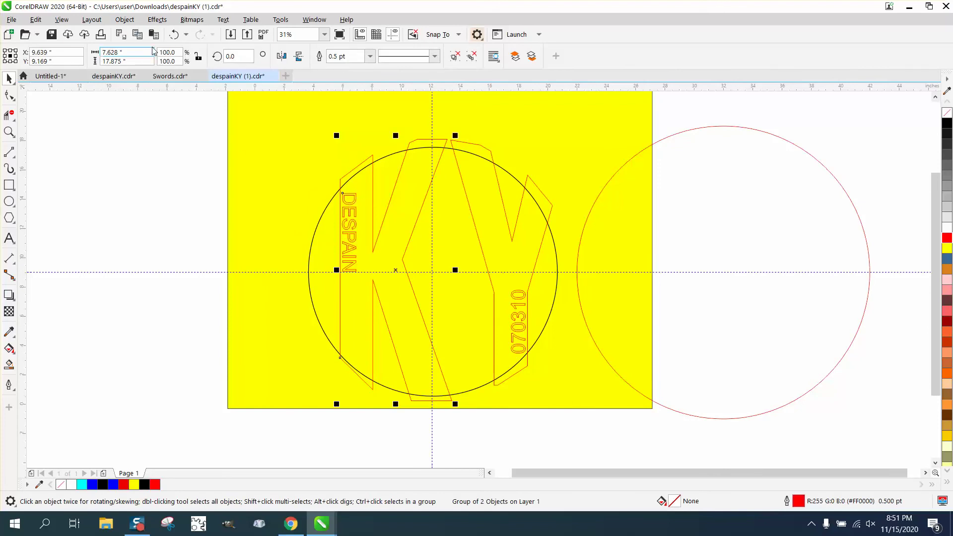
left_click(133, 23)
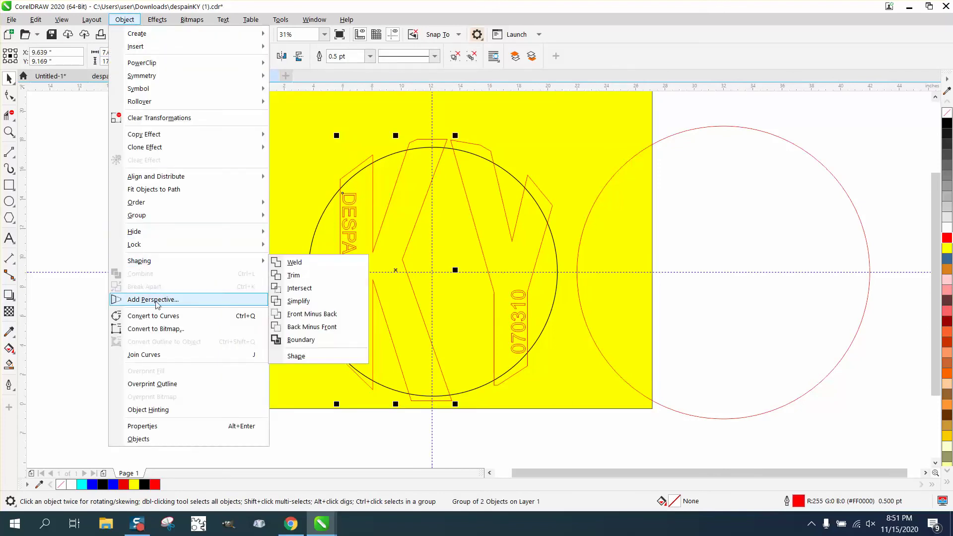
left_click(139, 318)
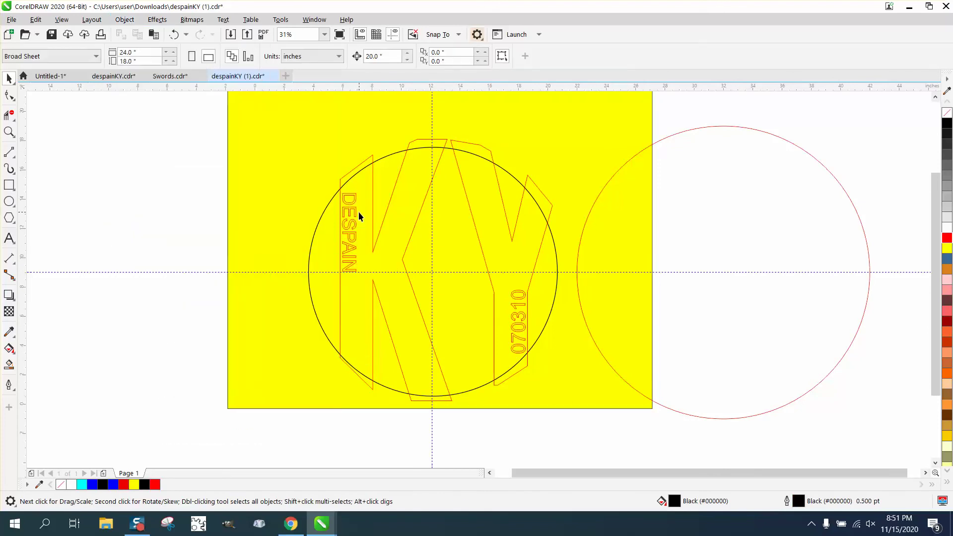
- Test moving the K group with its name lettering off the black circle, and undo the move
left_click_drag(354, 208, 205, 203)
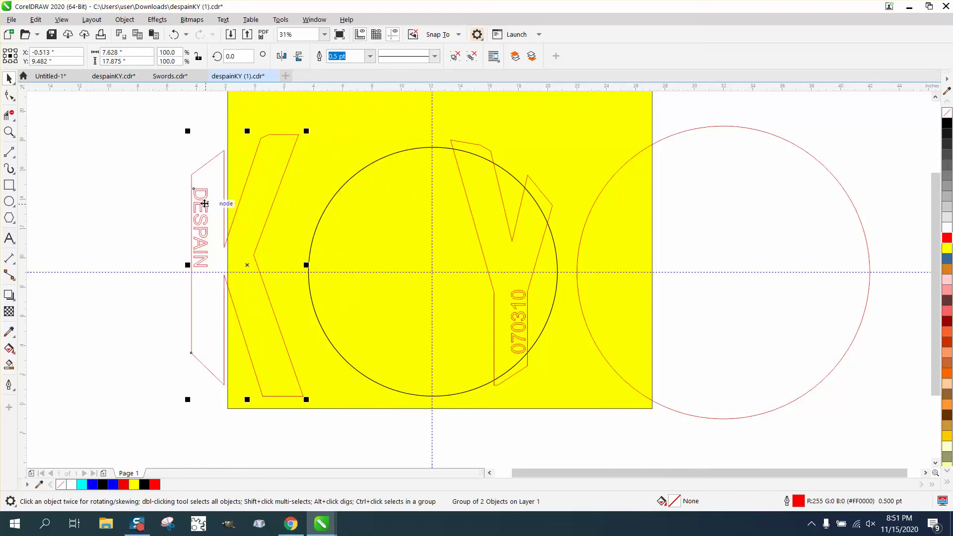
left_click(124, 19)
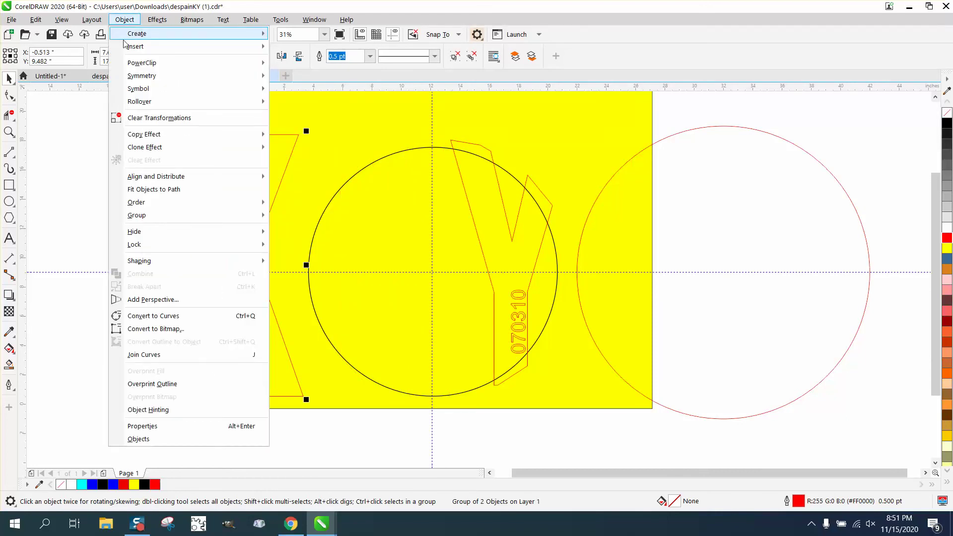
left_click(124, 19)
left_click(174, 34)
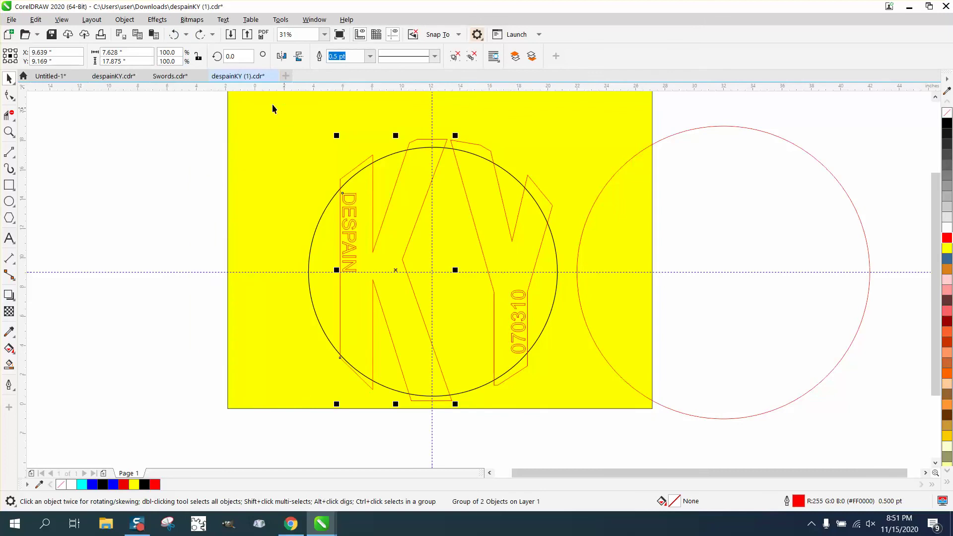
- Ungroup all objects in the K group and move its vertical name lettering 20 inches left, clear of the yellow rectangle
left_click(124, 20)
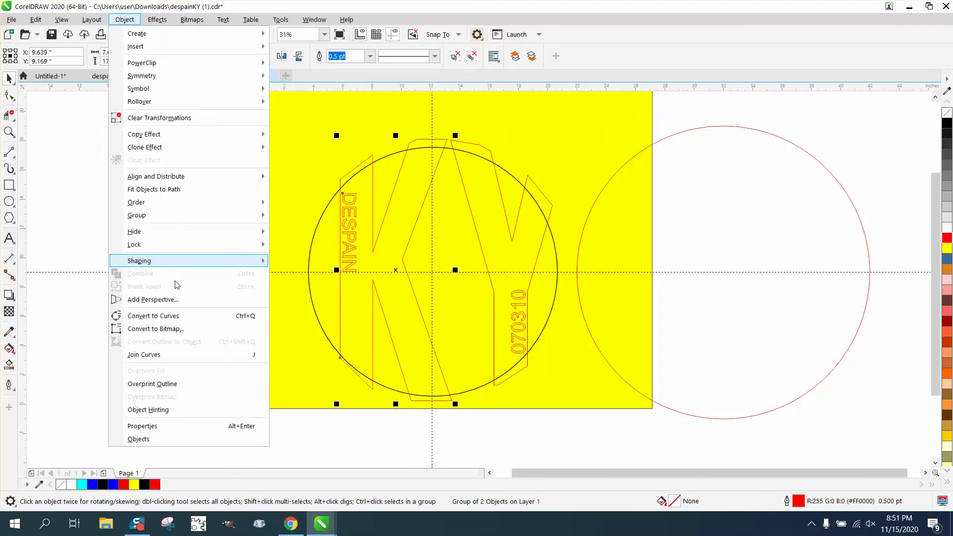
mouse_move(142, 215)
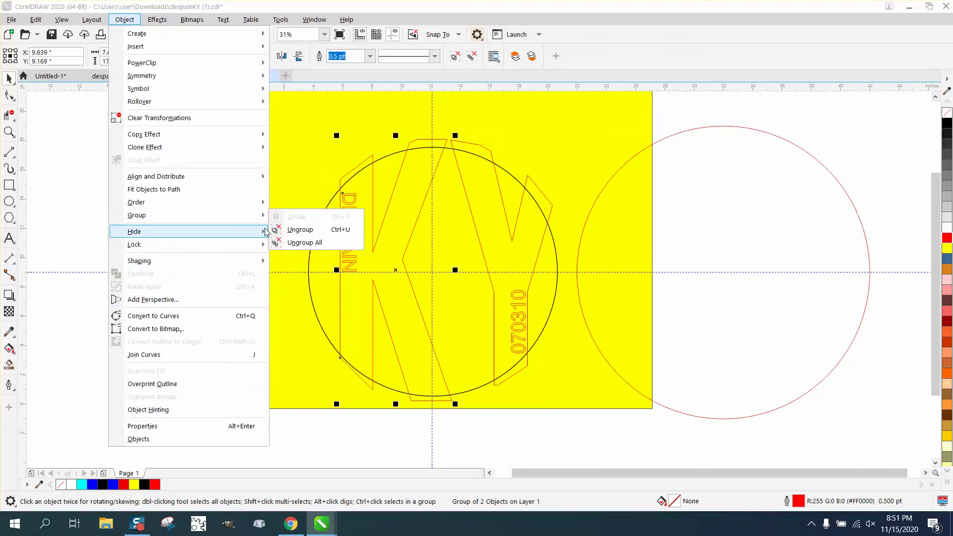
left_click(293, 240)
left_click_drag(178, 179, 364, 276)
key("shift+Left")
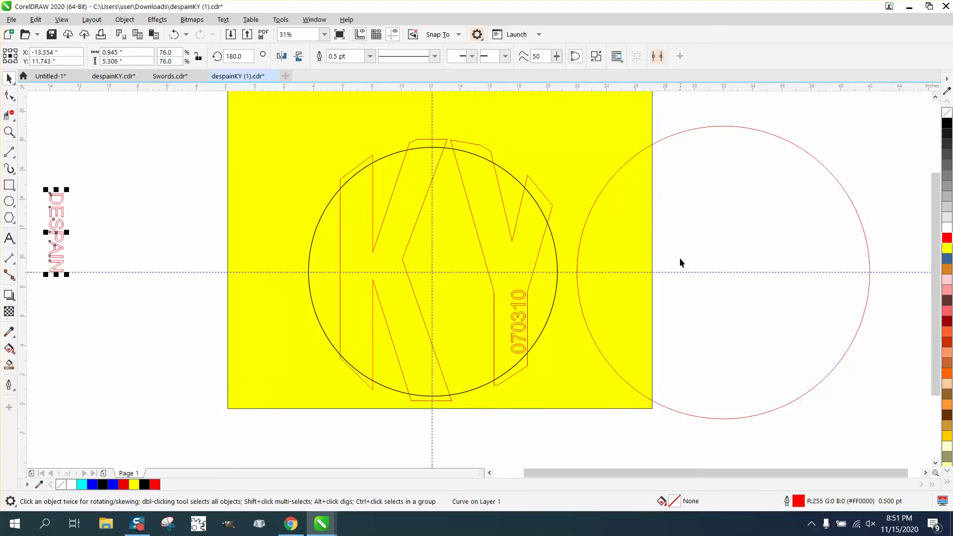
- Move the large red circle 40 inches left and the vertical number on the Y 20 inches right
left_click_drag(679, 259, 819, 284)
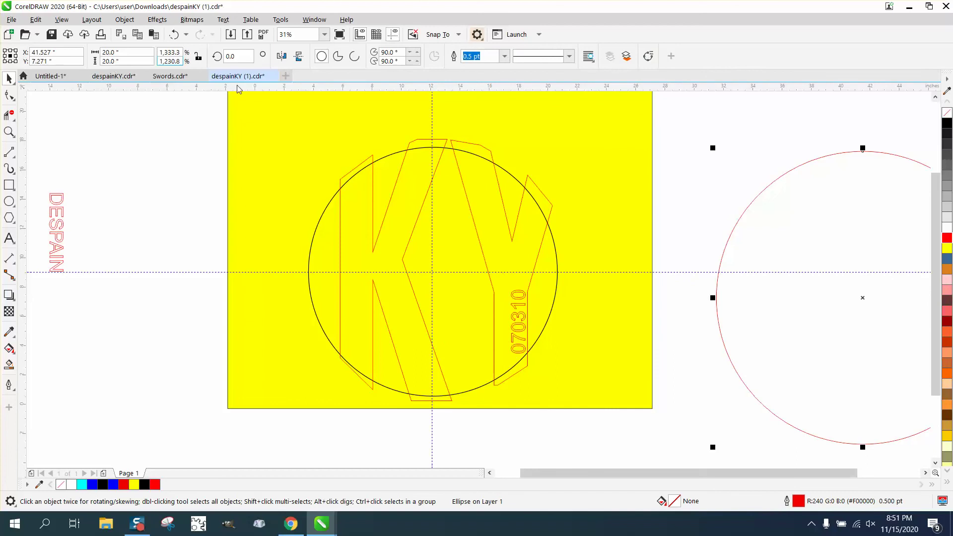
left_click(173, 34)
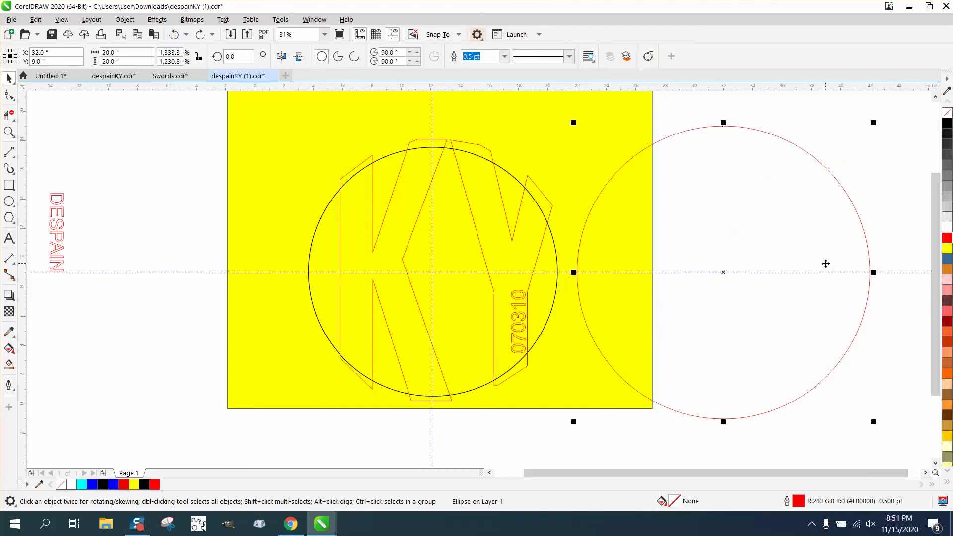
key("Left")
key("Left")
left_click_drag(679, 255, 504, 377)
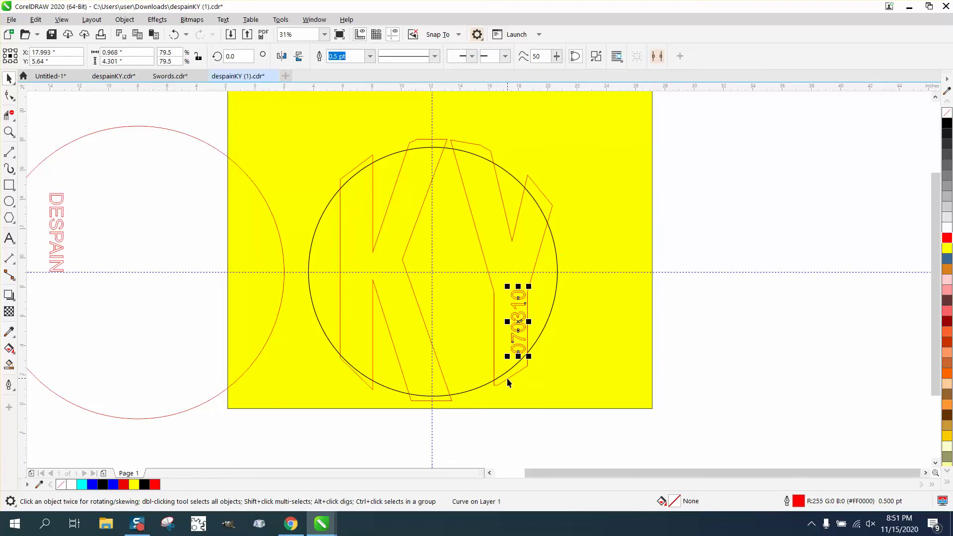
key("Right")
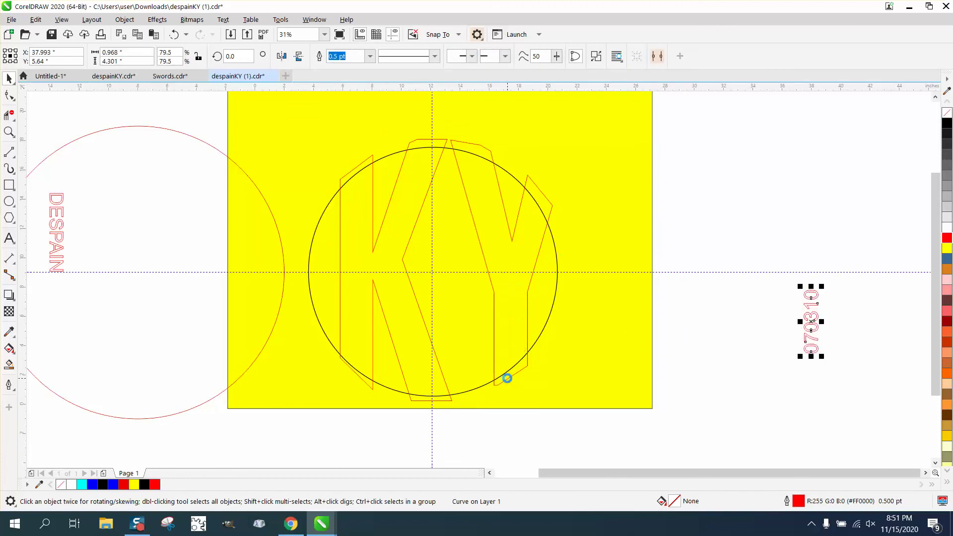
- Delete the yellow background rectangle and cut the KY lettering from the black circle with Back Minus Front
left_click(289, 122)
key("Delete")
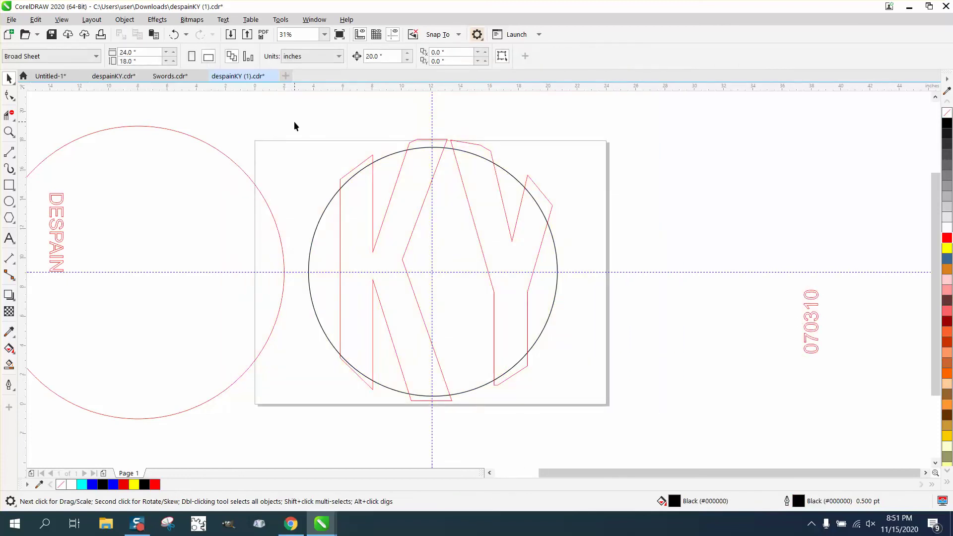
left_click_drag(258, 125, 620, 408)
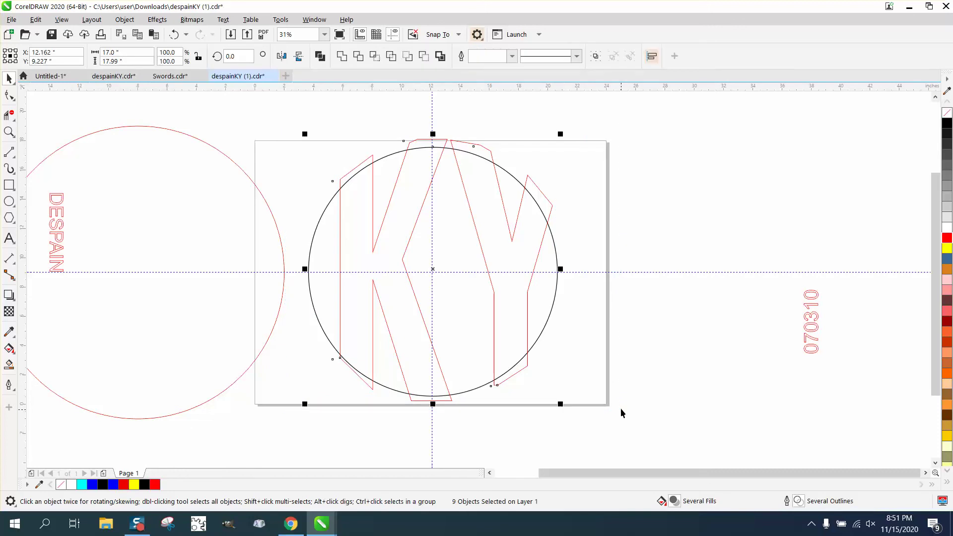
left_click(424, 56)
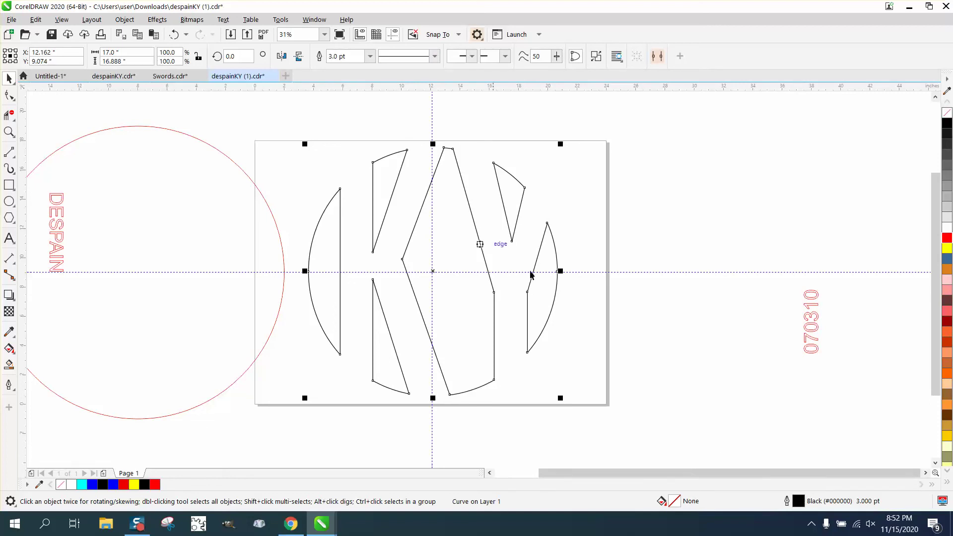
- Set the outline of the cut circle pieces to Hairline width and red (#FF0000) from the RGB palette
double_click(798, 501)
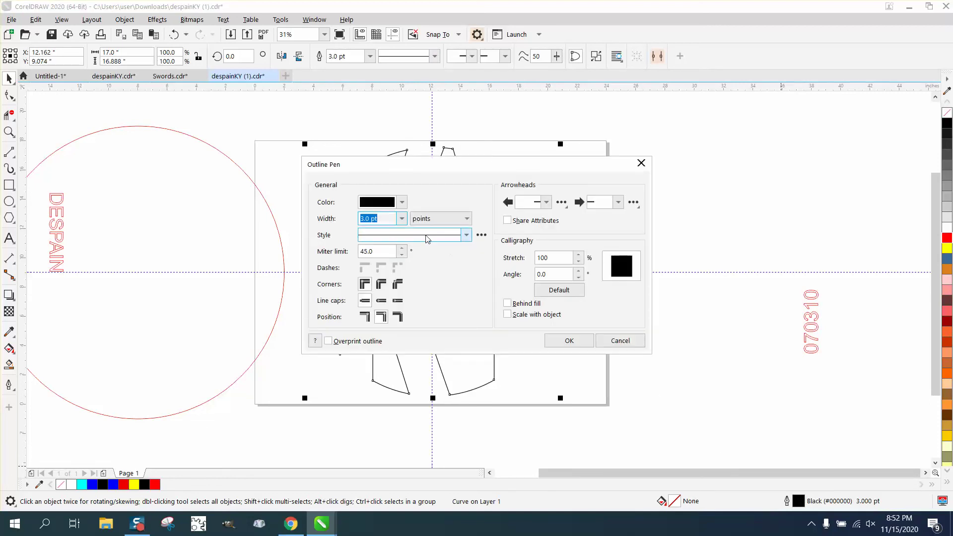
left_click(402, 218)
left_click(380, 229)
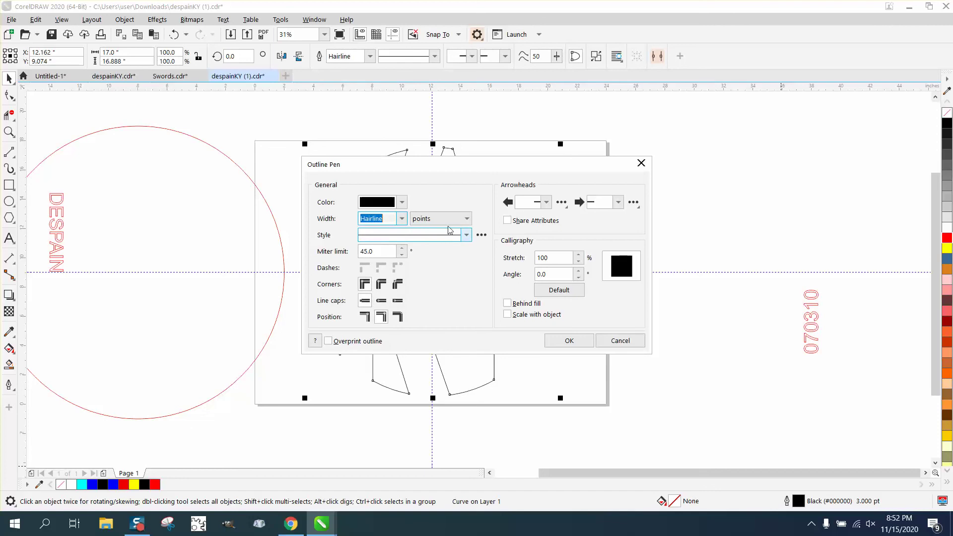
left_click(401, 202)
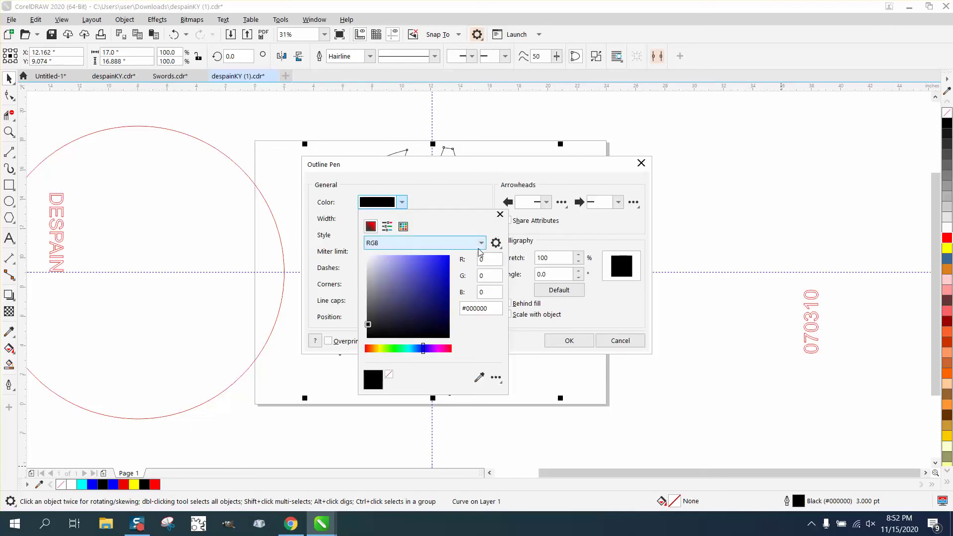
left_click(403, 226)
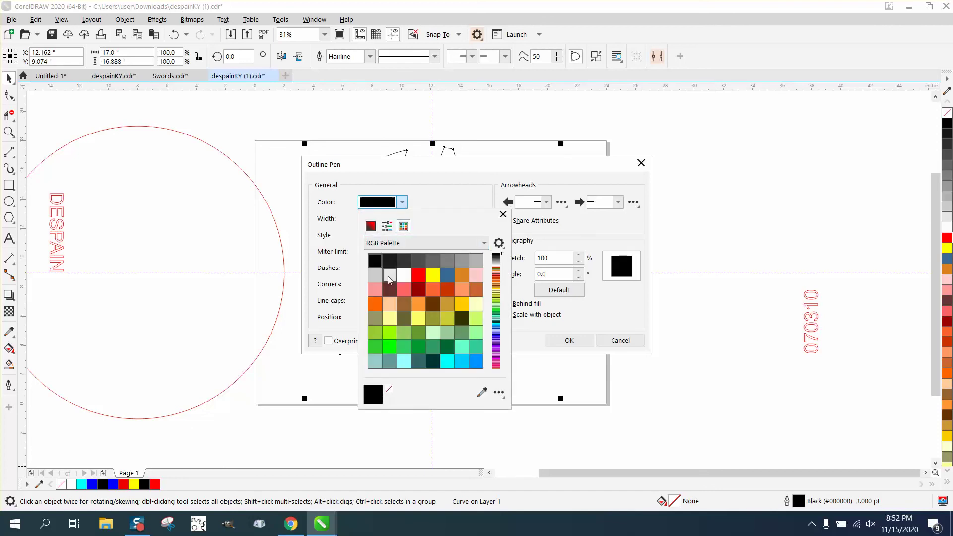
left_click(417, 279)
left_click(550, 342)
left_click(563, 341)
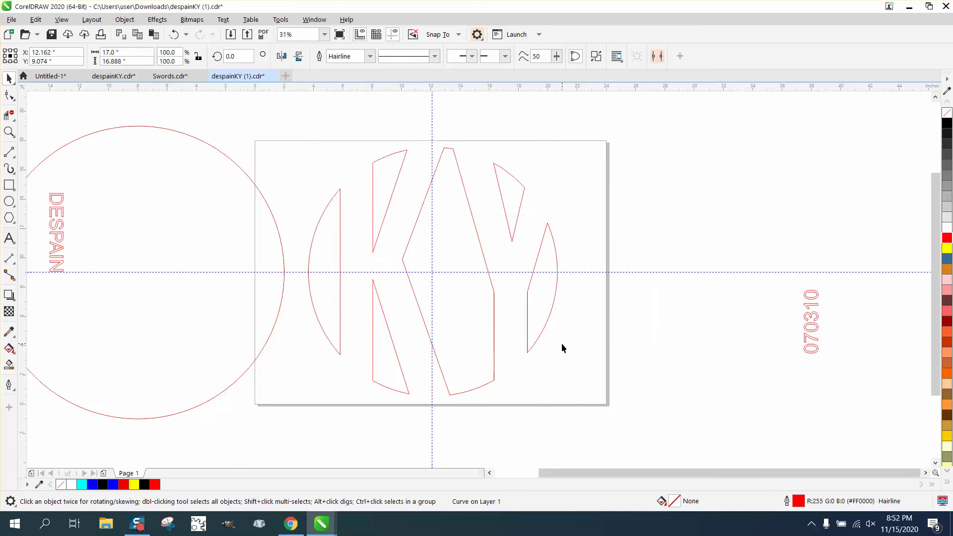
- Center the large red circle on the page around the cut KY pieces
left_click(278, 239)
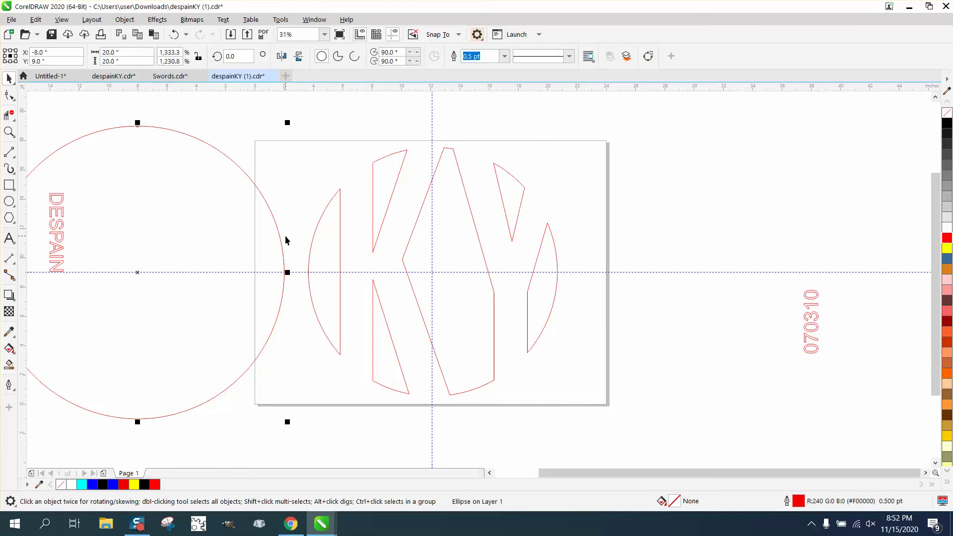
key("p")
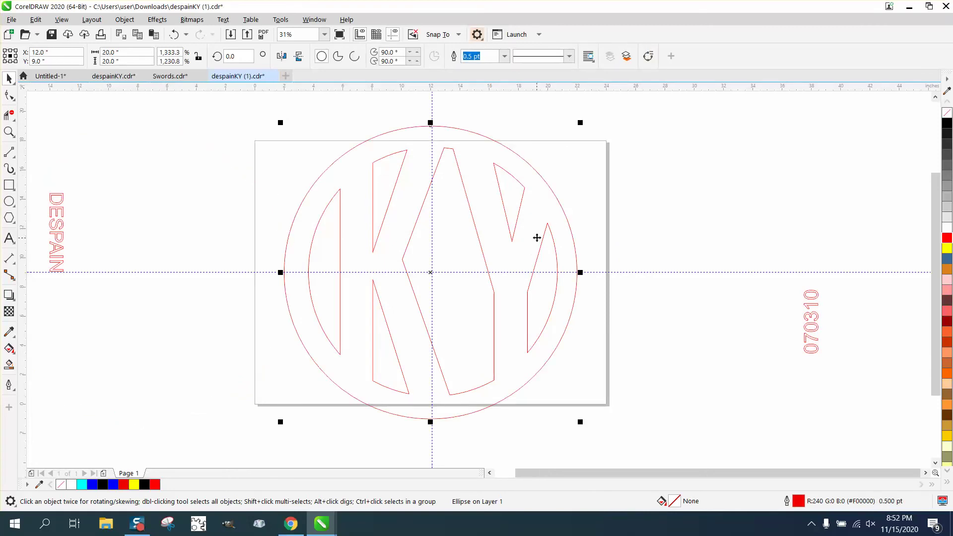
- Test filling the area between the red circle and the KY cutouts with black using Smart Fill, and undo it
left_click(9, 365)
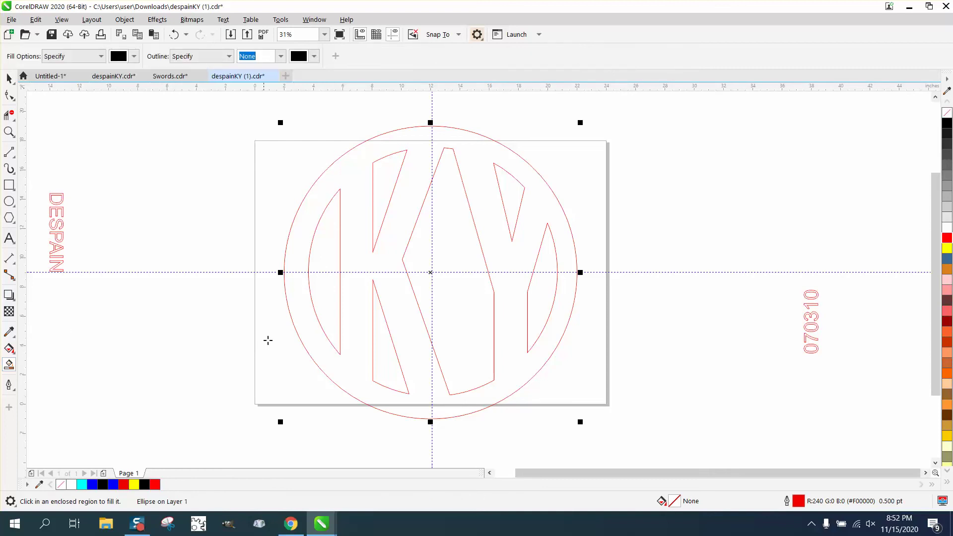
left_click(299, 324)
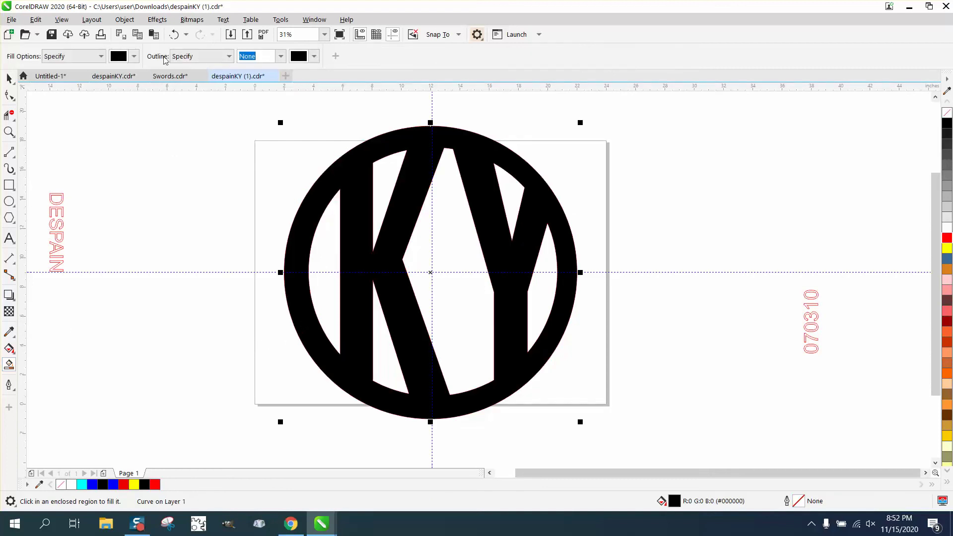
left_click(173, 34)
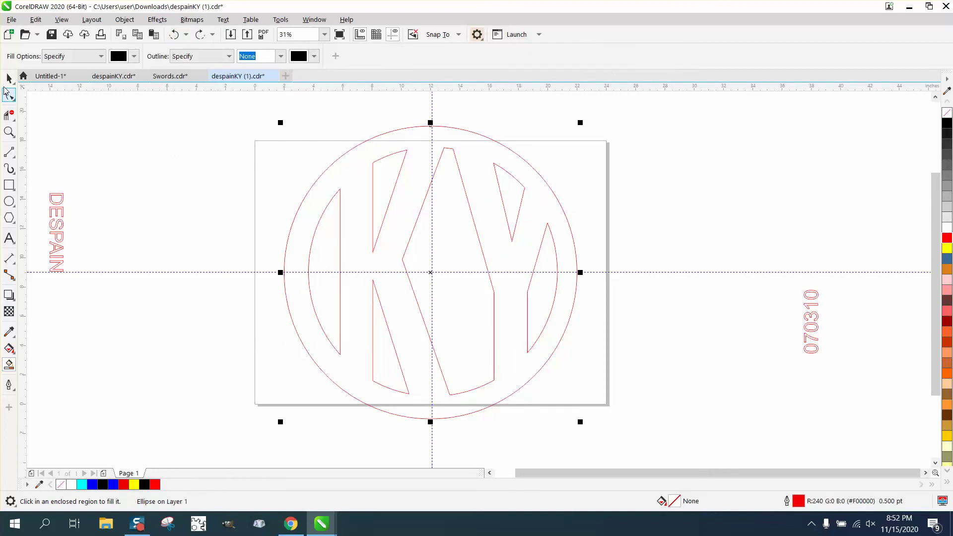
- Move the name lettering 20 inches right back onto the K and the number 20 inches left back onto the Y
left_click(10, 78)
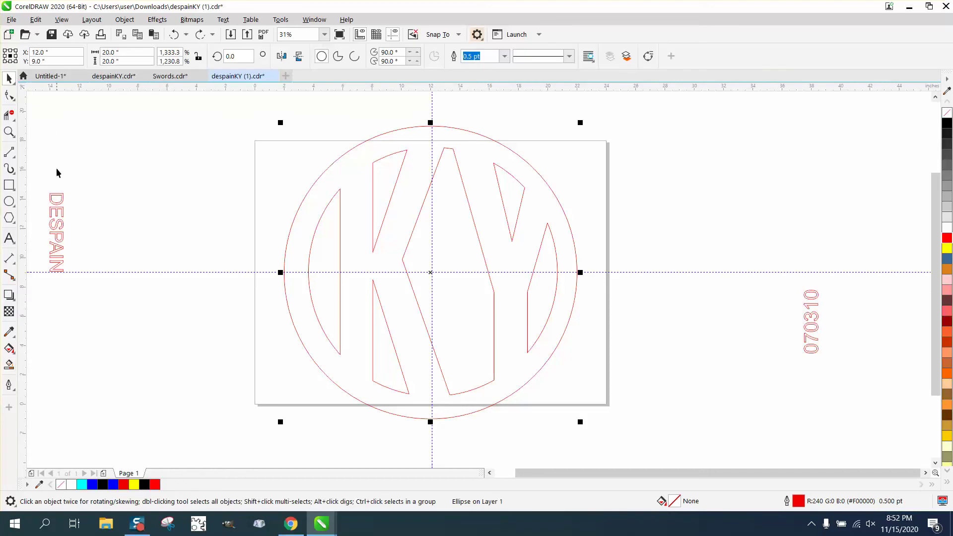
left_click_drag(36, 168, 133, 300)
key("Right")
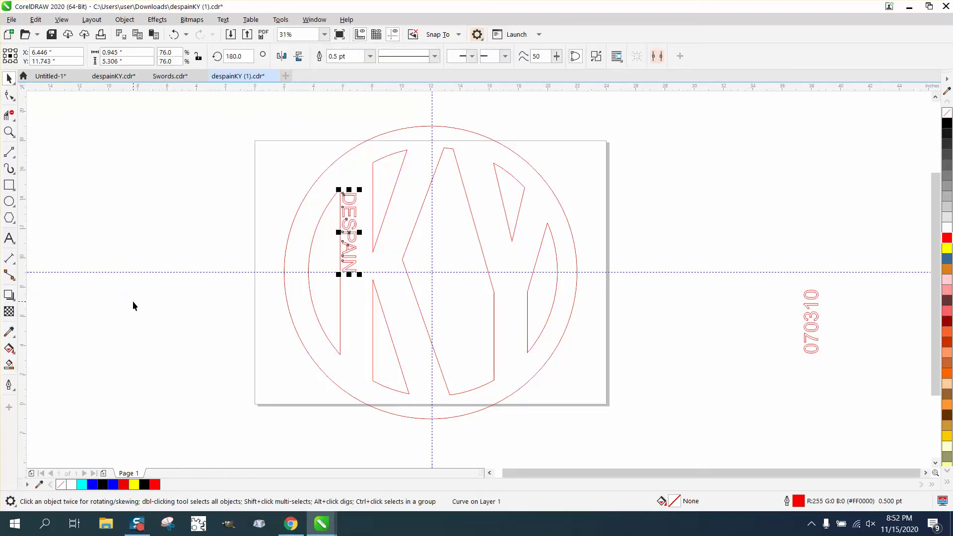
left_click_drag(848, 282, 773, 362)
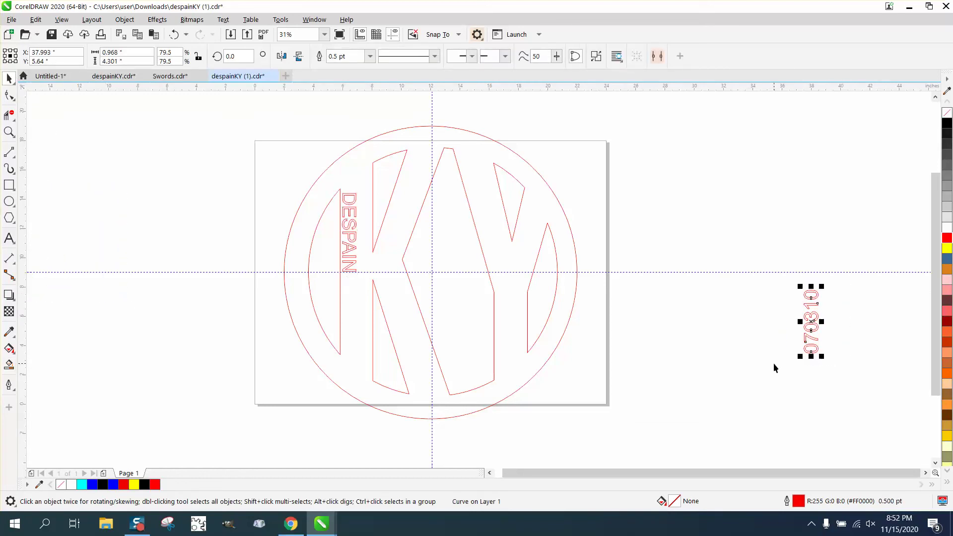
key("Down")
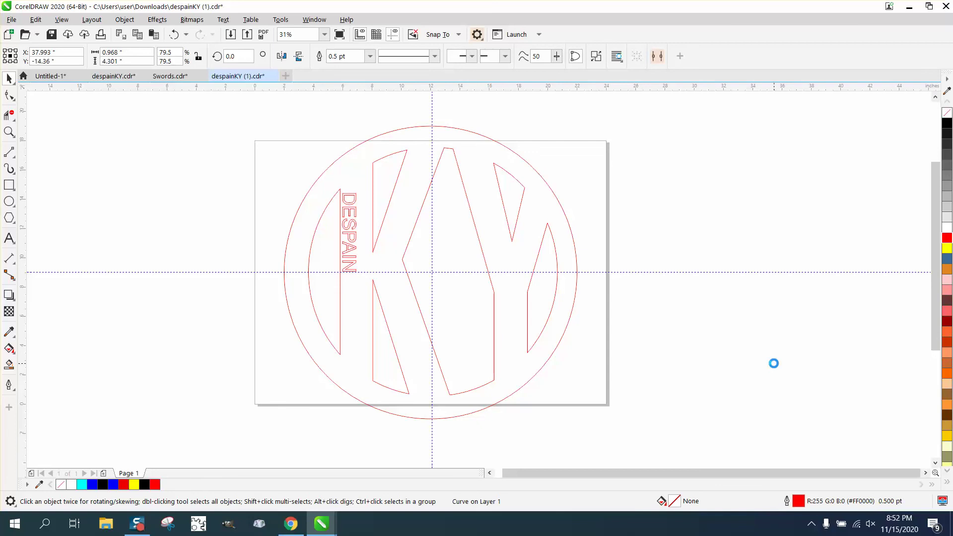
key("Up")
key("Left")
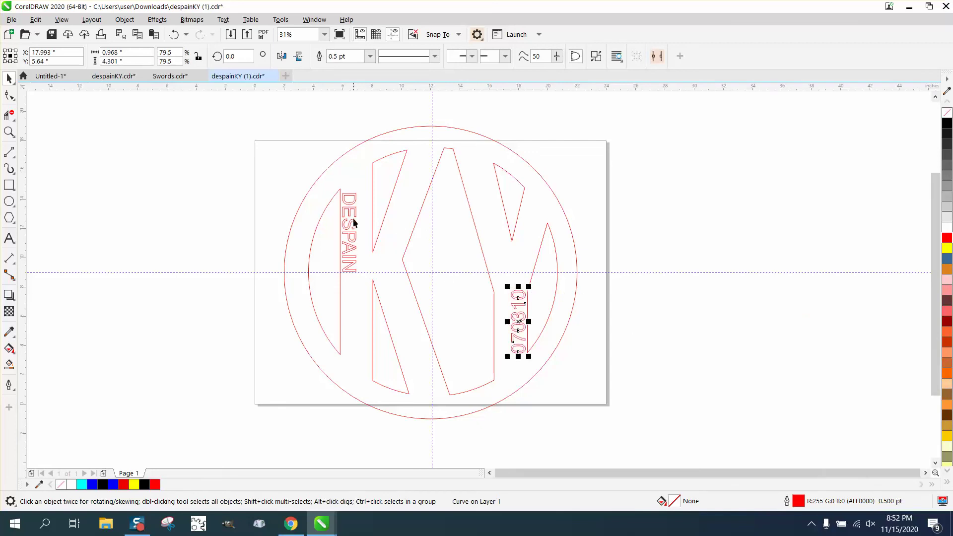
- Fill the ring and KY letter area around the name and number with black using Smart Fill
left_click(9, 365)
left_click(386, 243)
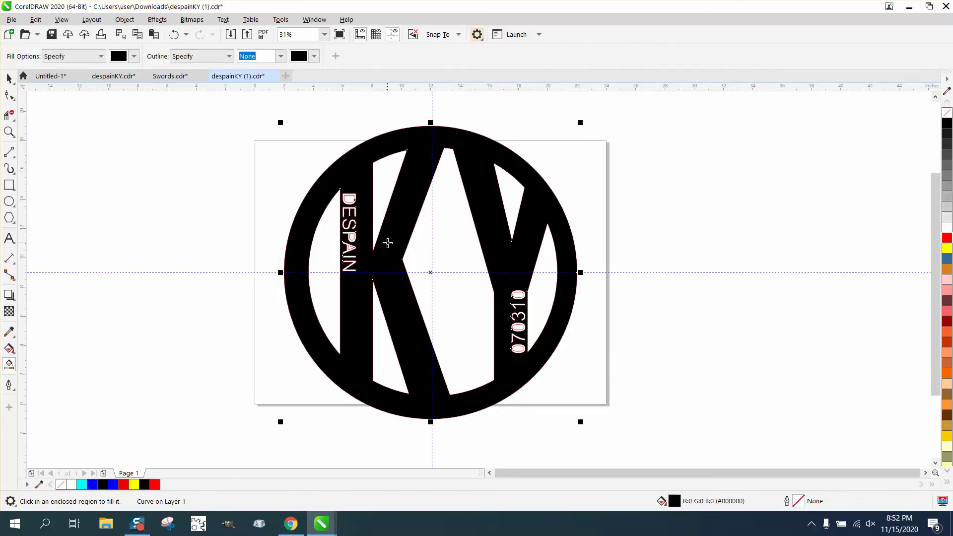
left_click(9, 132)
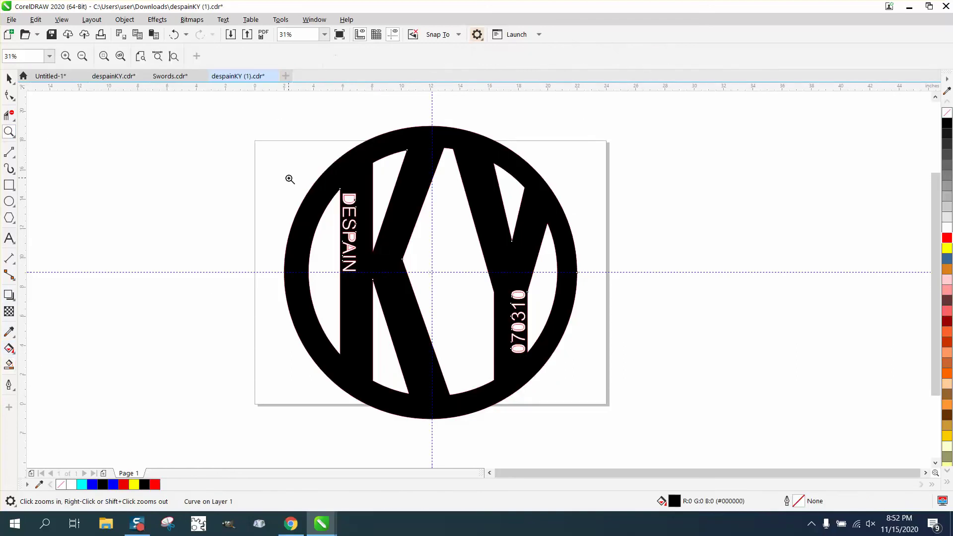
- Fill the enclosed counters of the name's letters and the number's zeros with black using Smart Fill
left_click(397, 260)
left_click(9, 365)
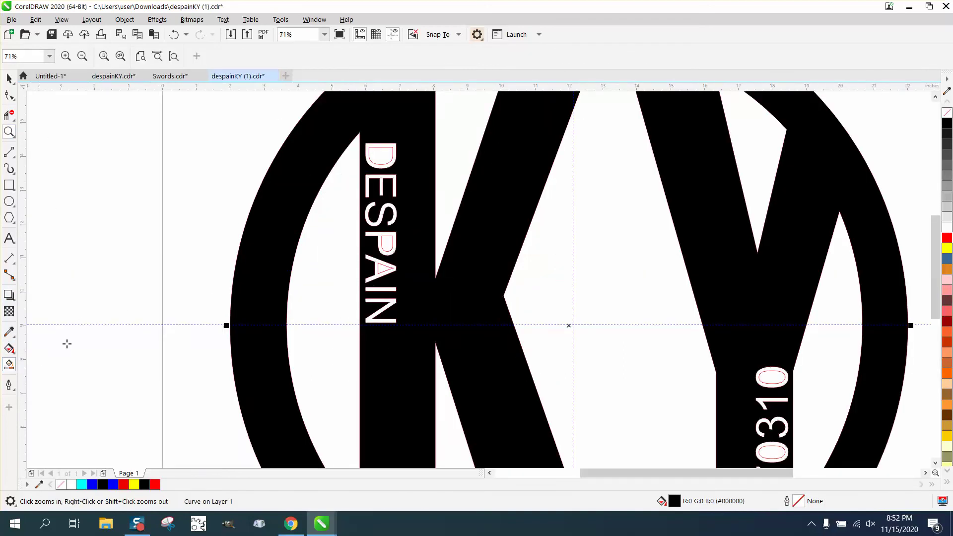
left_click(383, 269)
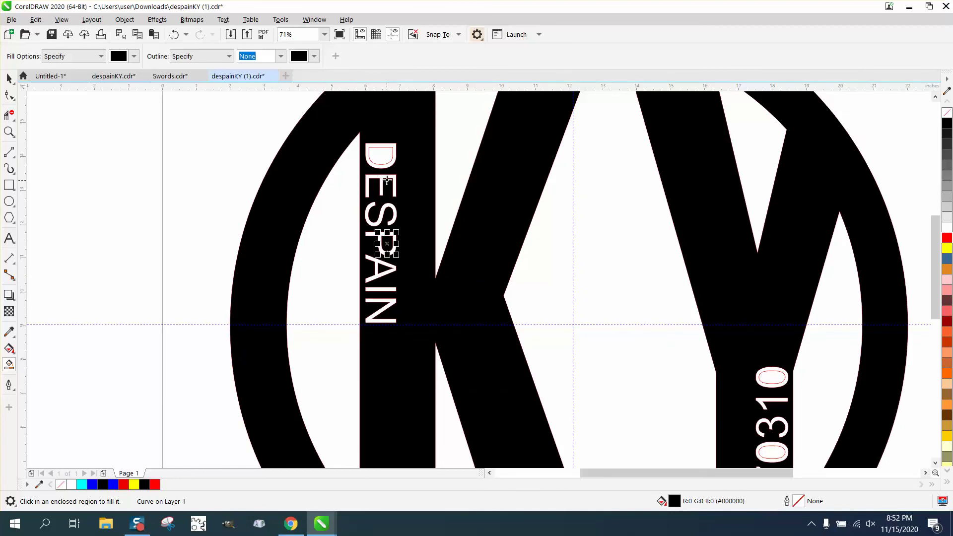
left_click(384, 162)
left_click(773, 385)
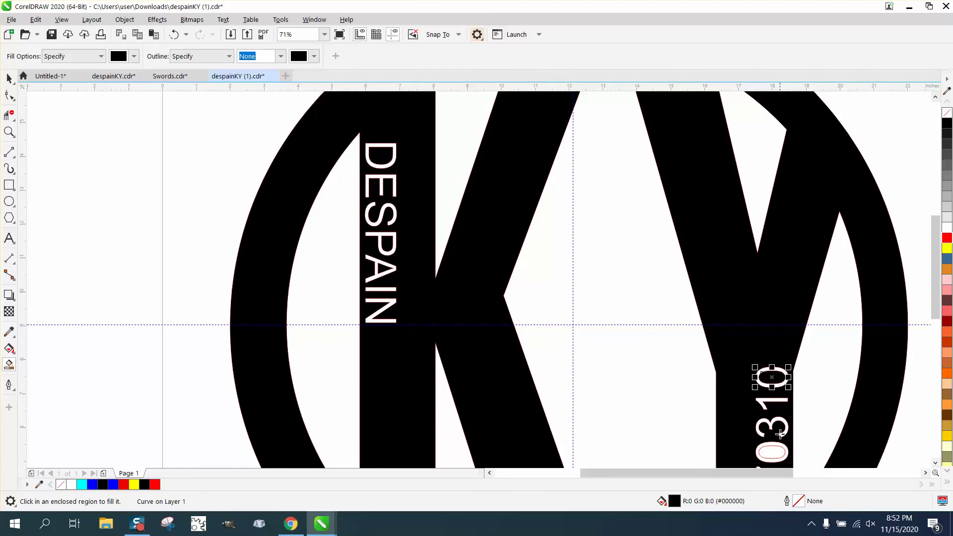
left_click(777, 451)
left_click_drag(937, 310, 937, 347)
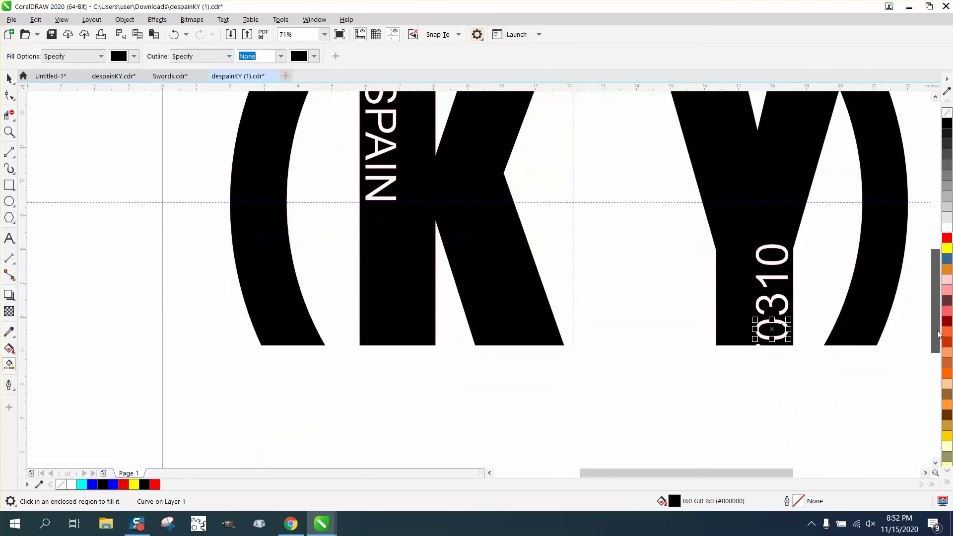
left_click(775, 361)
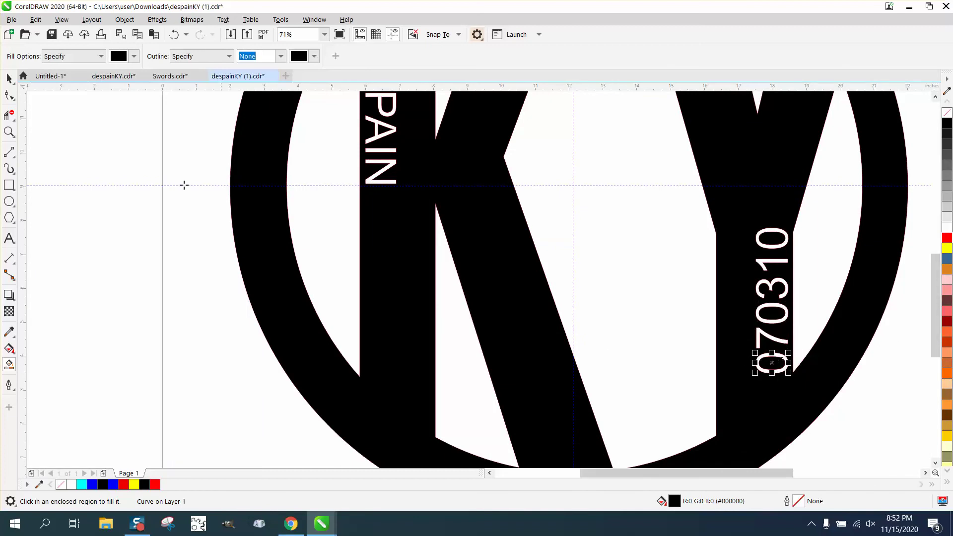
- Draw a rectangle about 32.3 by 26.7 inches over the whole round KY design and fill it yellow
key("F3")
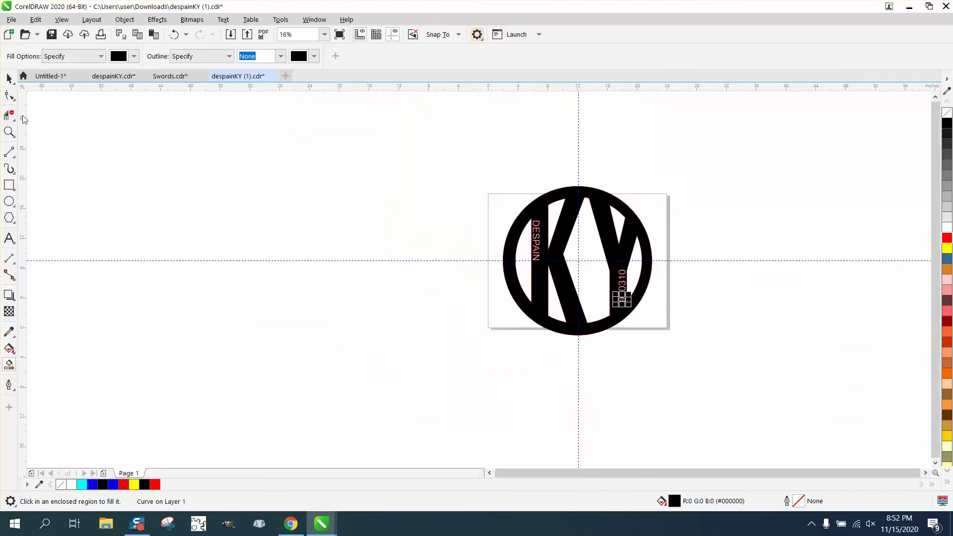
left_click(9, 185)
left_click_drag(467, 168, 708, 366)
left_click(947, 249)
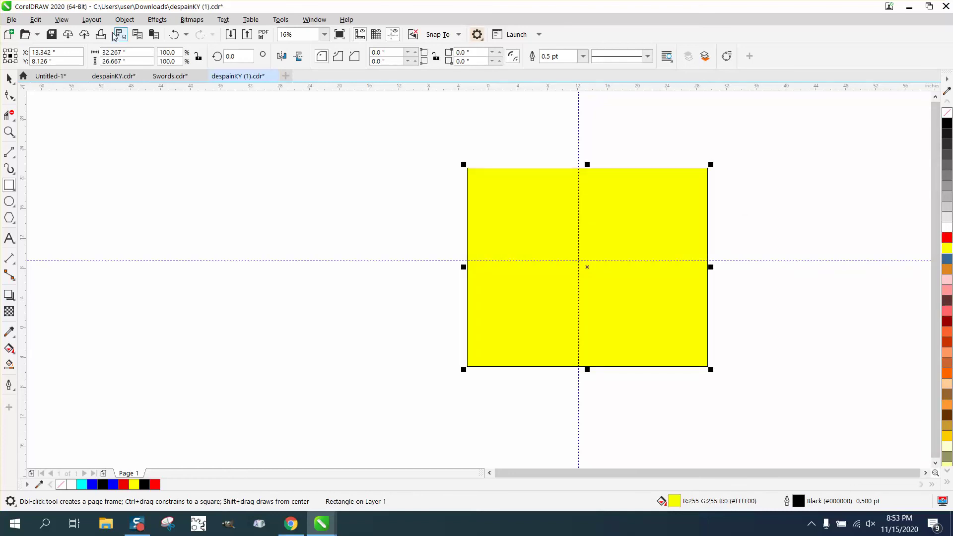
- Send the yellow rectangle to the back of the page behind the round design and inspect the cut-through lettering
left_click(125, 20)
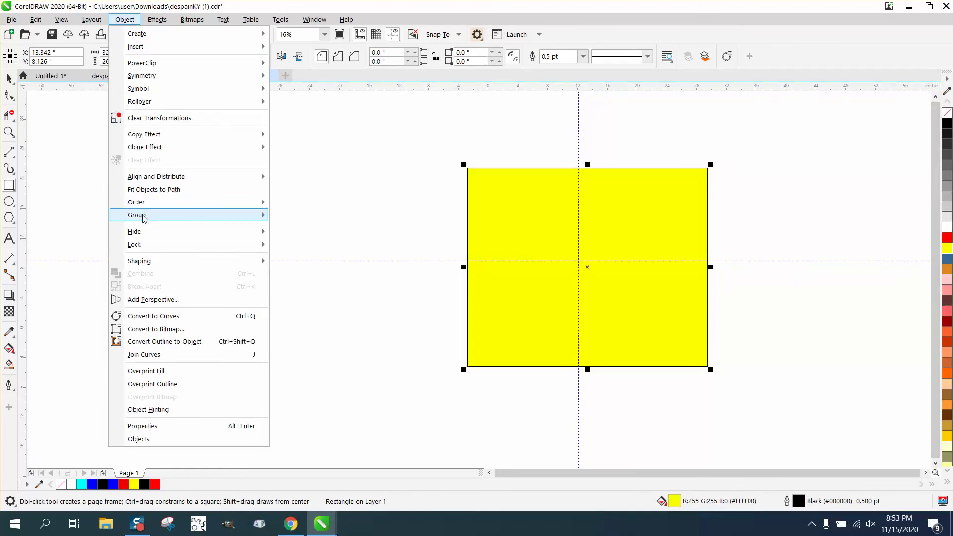
mouse_move(146, 204)
left_click(287, 217)
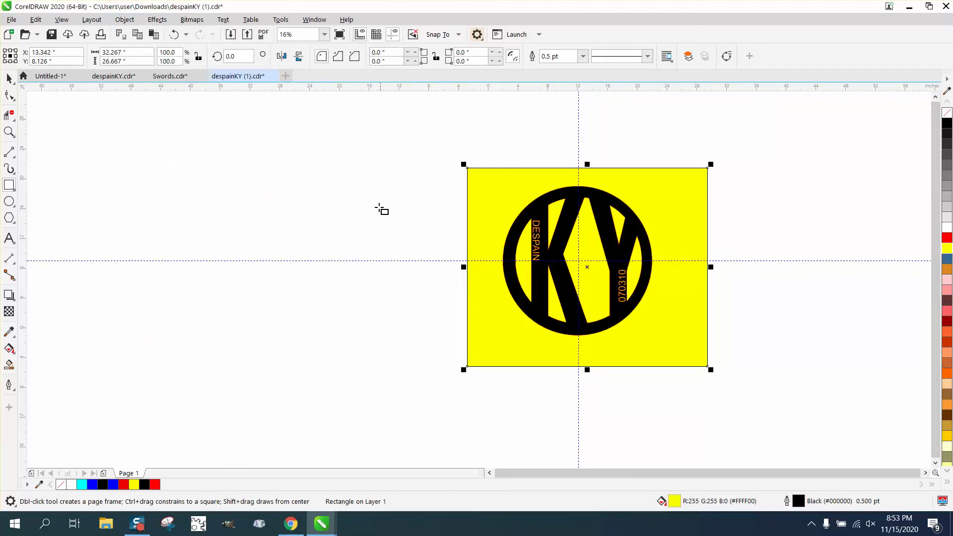
left_click(9, 132)
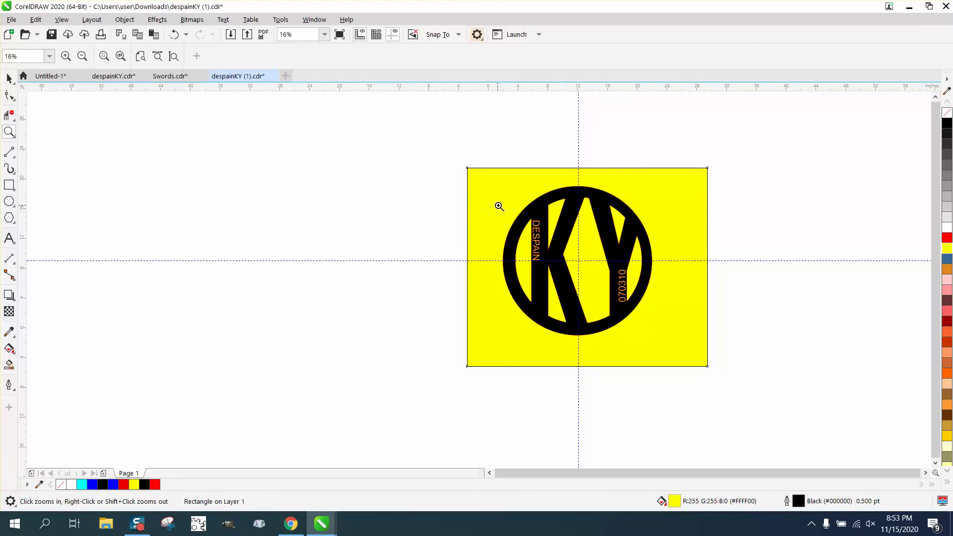
left_click_drag(499, 206, 684, 356)
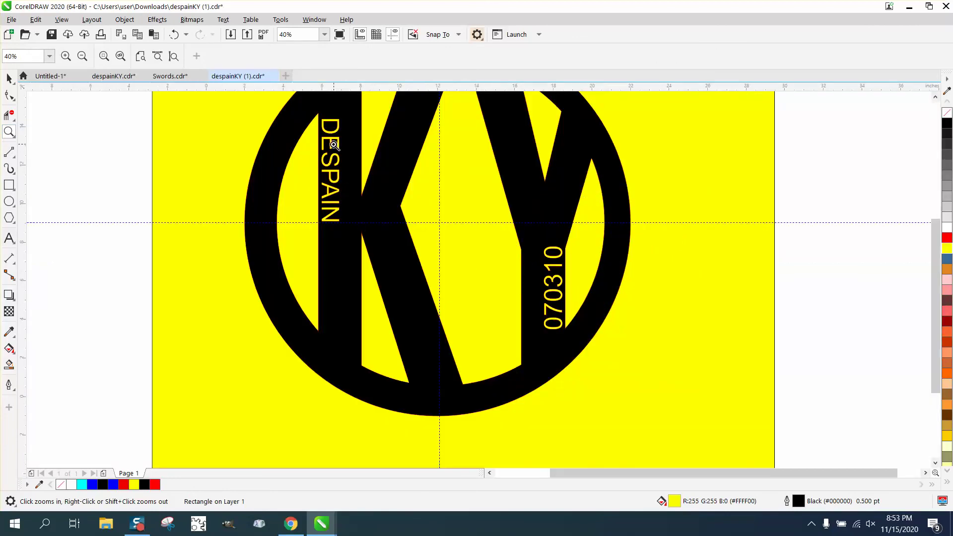
right_click(424, 214)
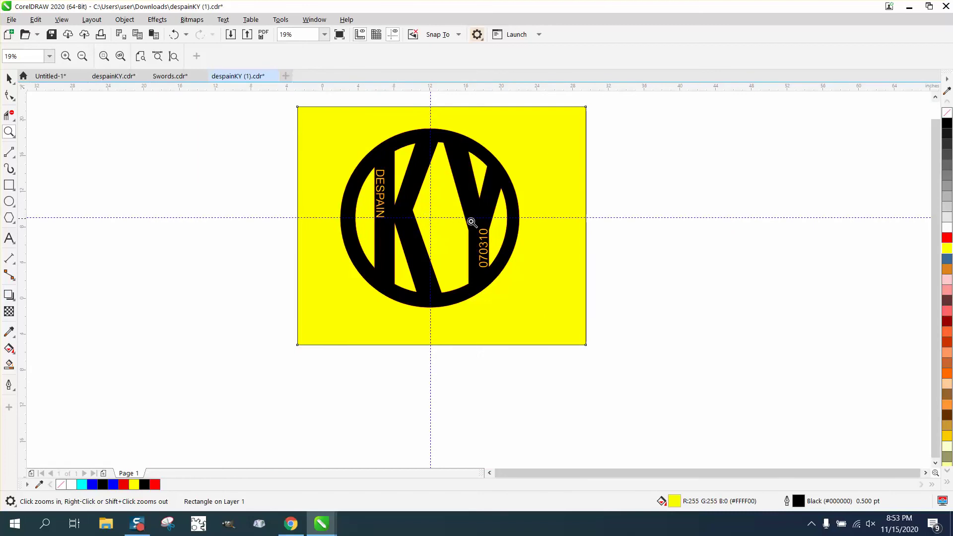